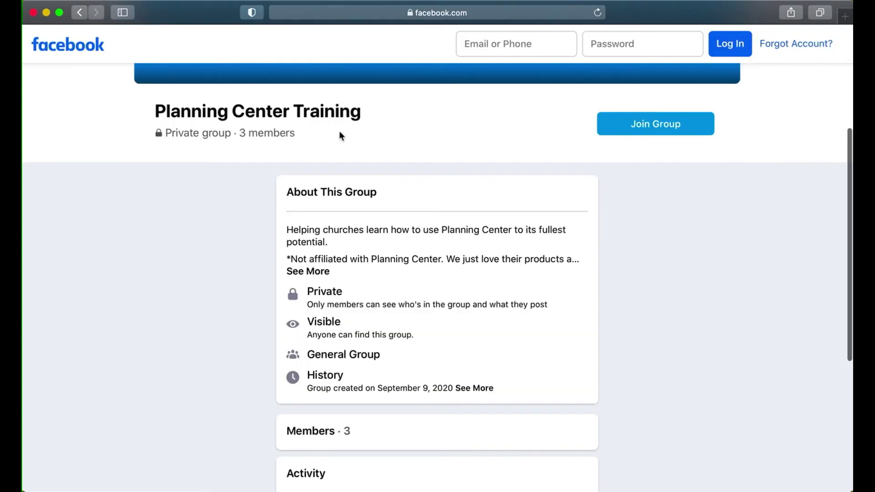
{"action": "scroll", "coordinate": [360, 137], "scroll_direction": "up", "scroll_amount": 5}
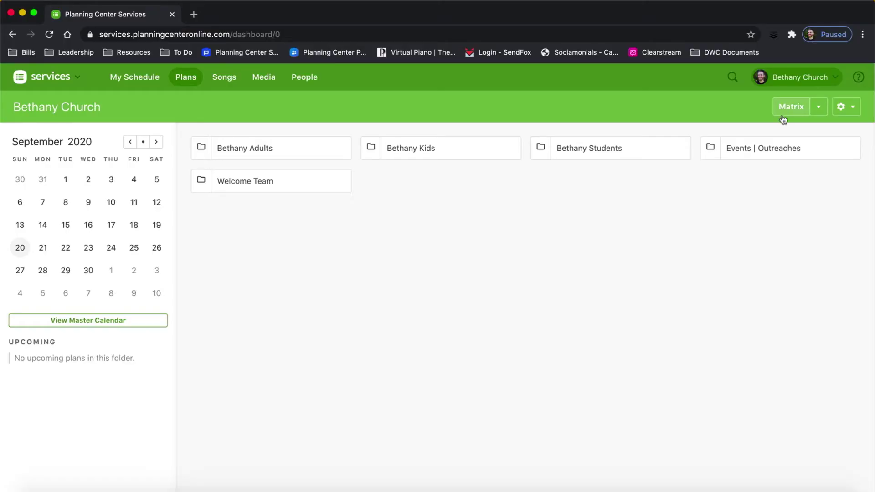
- Check the Bethany Church Matrix load options, view the Matrix, and return to the plans dashboard
{"action": "left_click", "coordinate": [821, 109]}
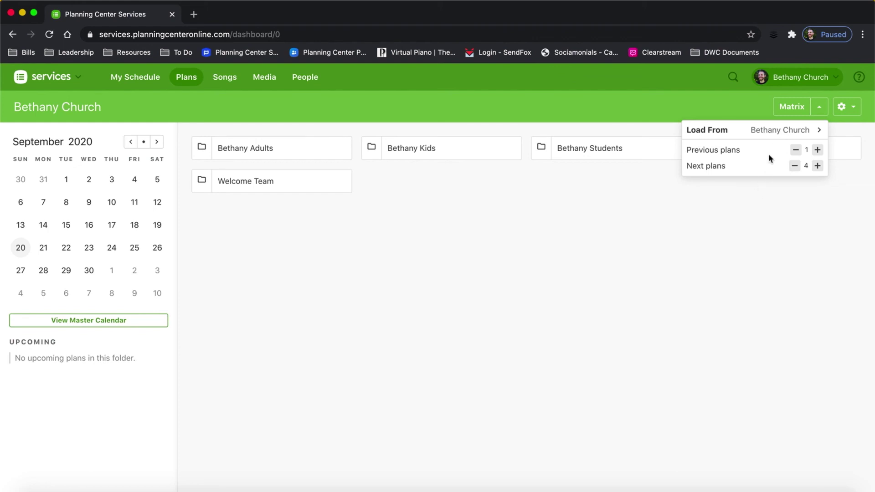
{"action": "left_click", "coordinate": [789, 109]}
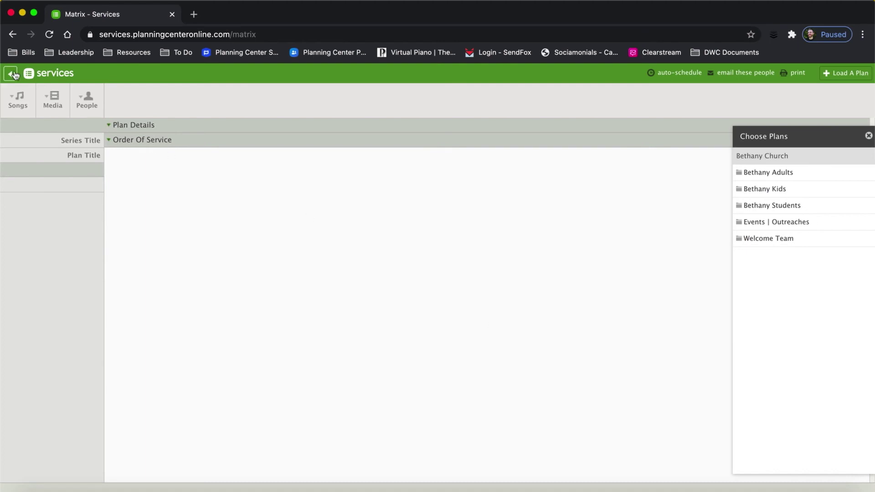
{"action": "left_click", "coordinate": [15, 74]}
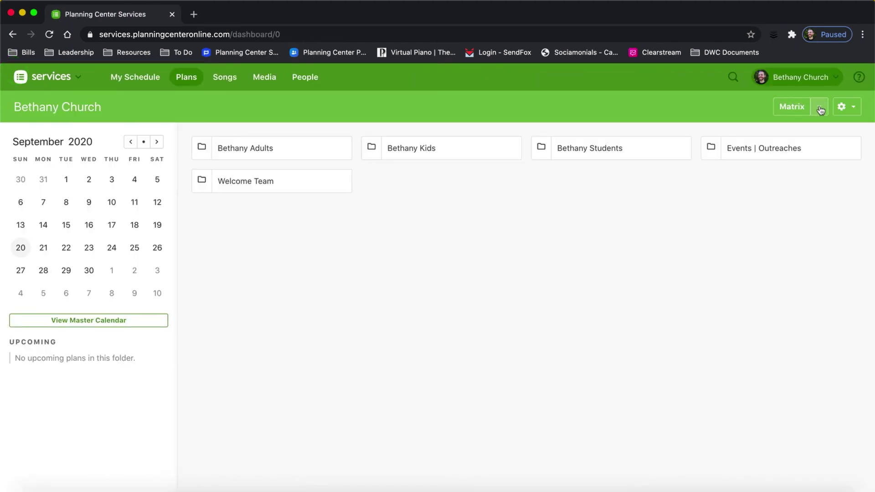
- Set the Bethany Church Matrix to load from the Adult Worship service type and open it
{"action": "left_click", "coordinate": [821, 110]}
{"action": "left_click", "coordinate": [783, 131]}
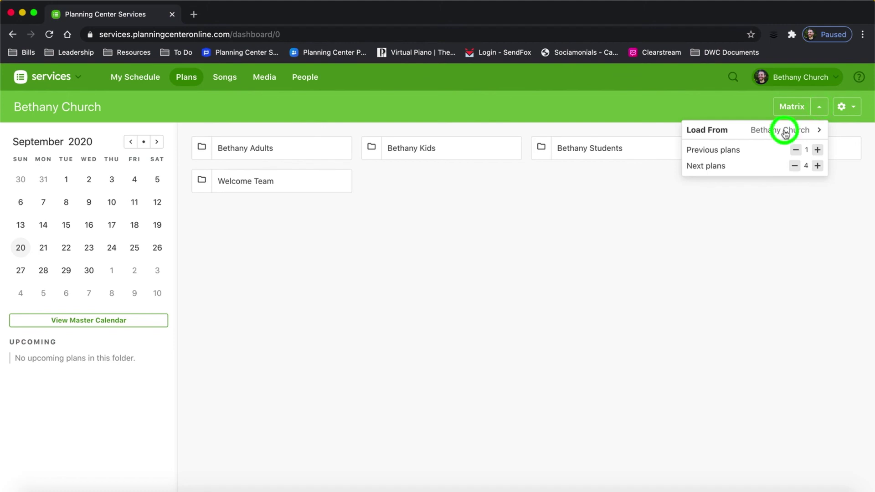
{"action": "left_click", "coordinate": [722, 186]}
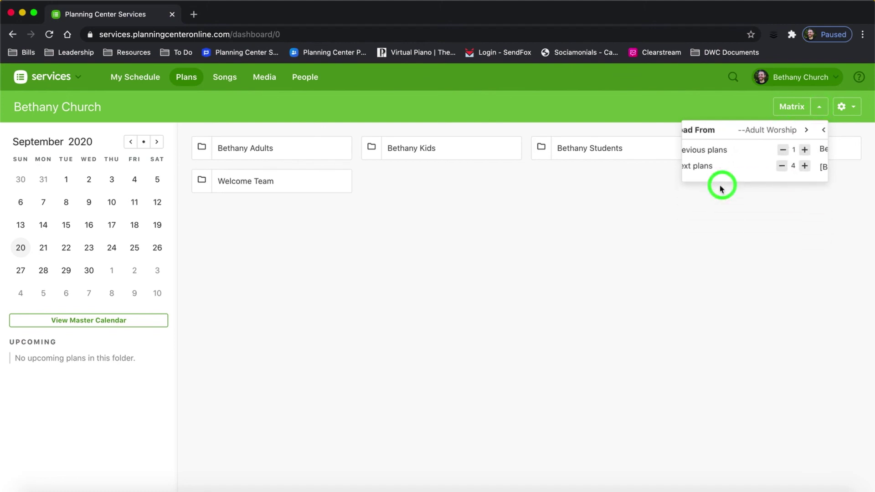
{"action": "left_click", "coordinate": [791, 108]}
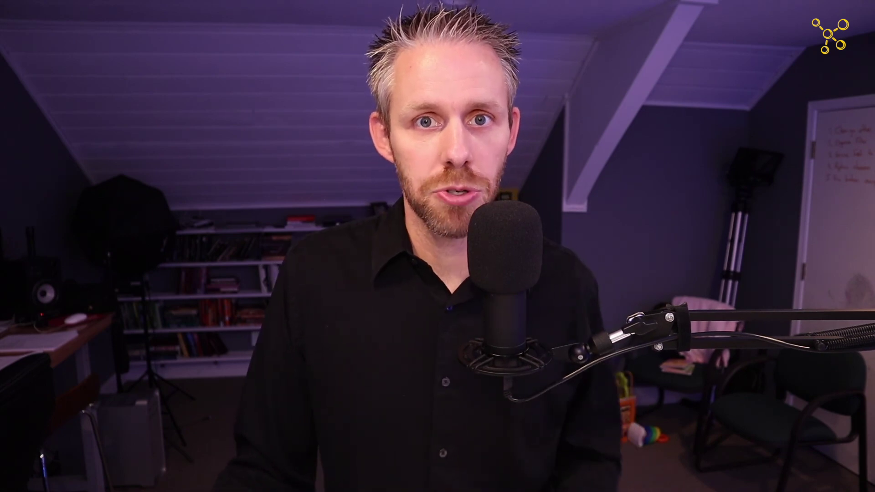
- Go to the Bethany Adults folder, view the Adult Worship service type's Matrix, and return to the plan list
{"action": "left_click", "coordinate": [245, 147]}
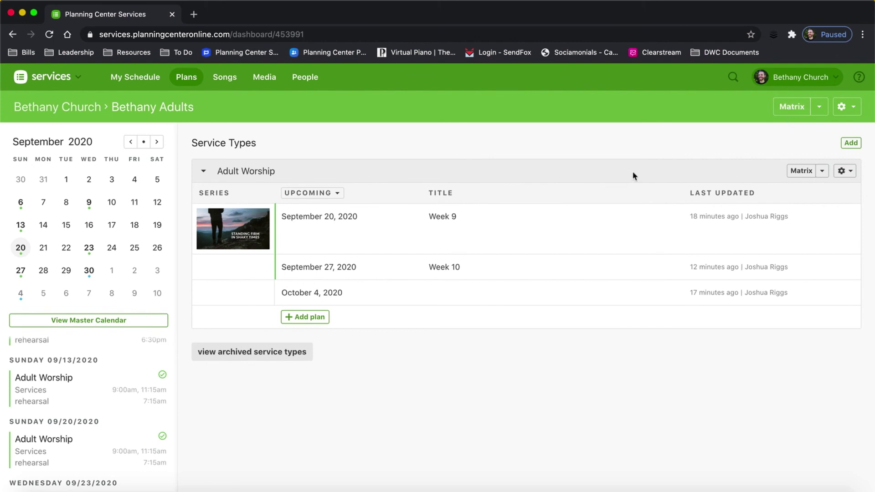
{"action": "left_click", "coordinate": [823, 173]}
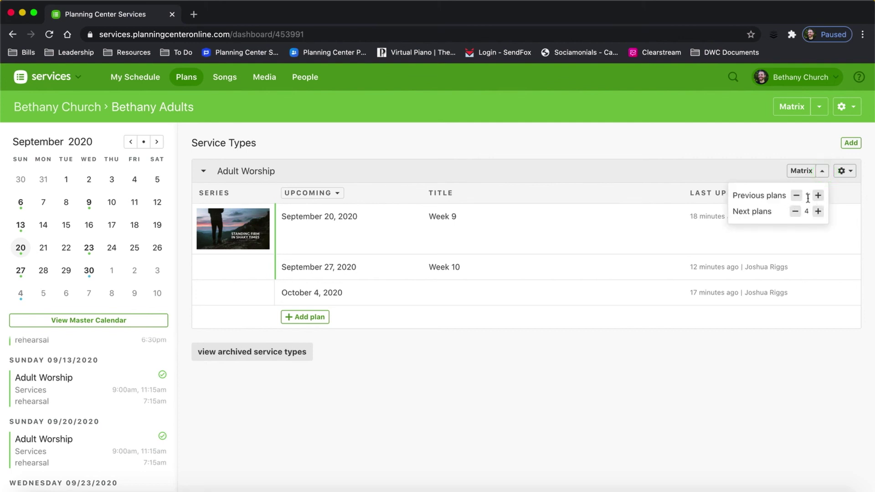
{"action": "left_click", "coordinate": [802, 171]}
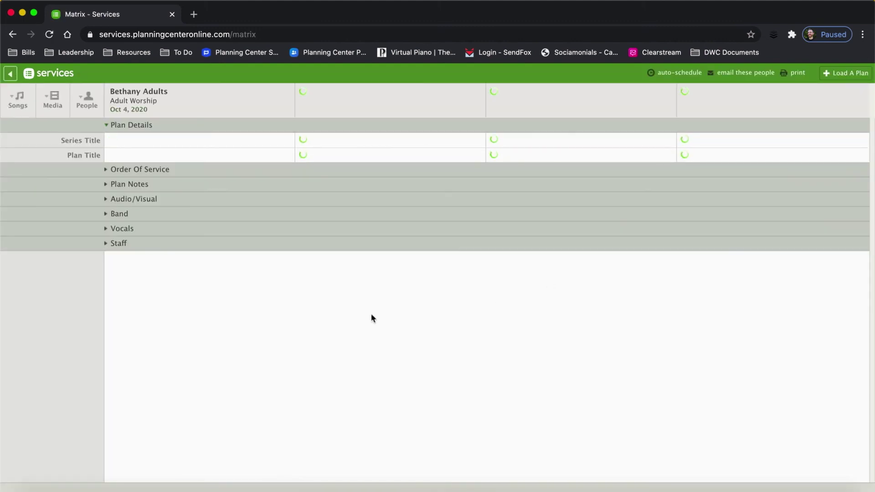
{"action": "left_click", "coordinate": [11, 74]}
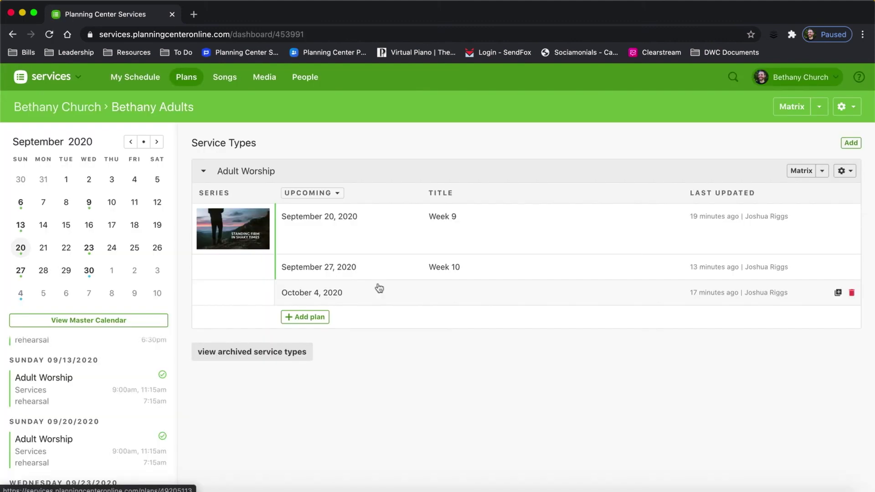
- Open the September 20, 2020 Adult Worship plan and launch the Matrix from it
{"action": "left_click", "coordinate": [313, 222]}
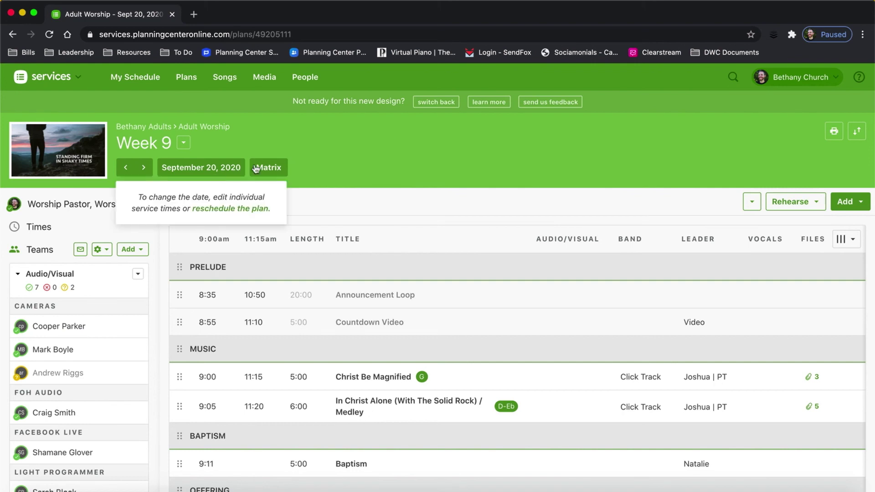
{"action": "mouse_move", "coordinate": [270, 169]}
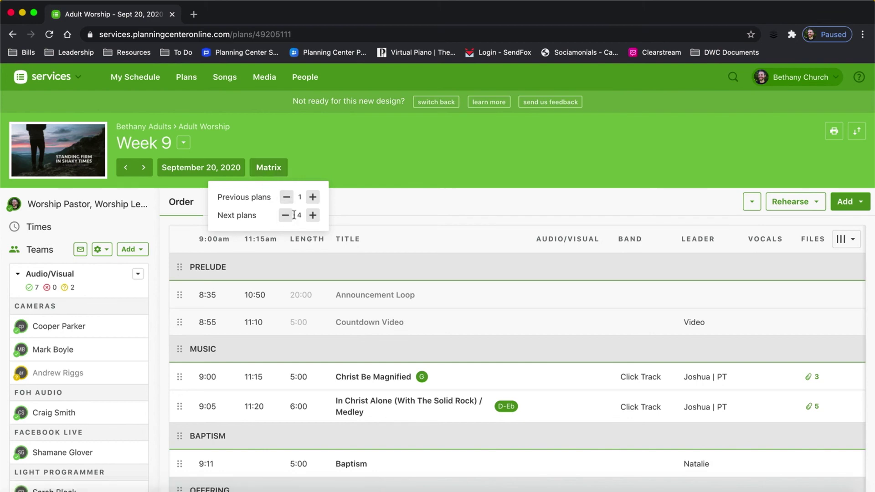
{"action": "left_click", "coordinate": [270, 171]}
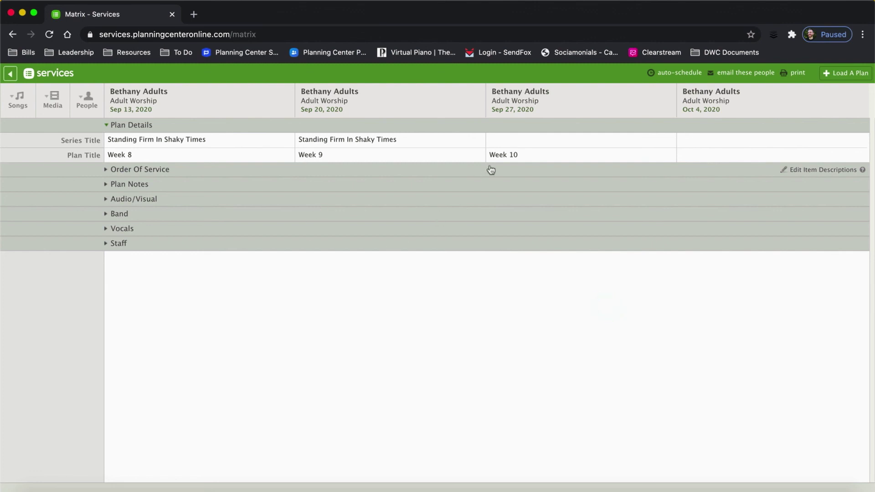
- Set the series title of the Sep 27, 2020 plan to "Standing Firm In Shaky Times"
{"action": "left_click", "coordinate": [520, 142]}
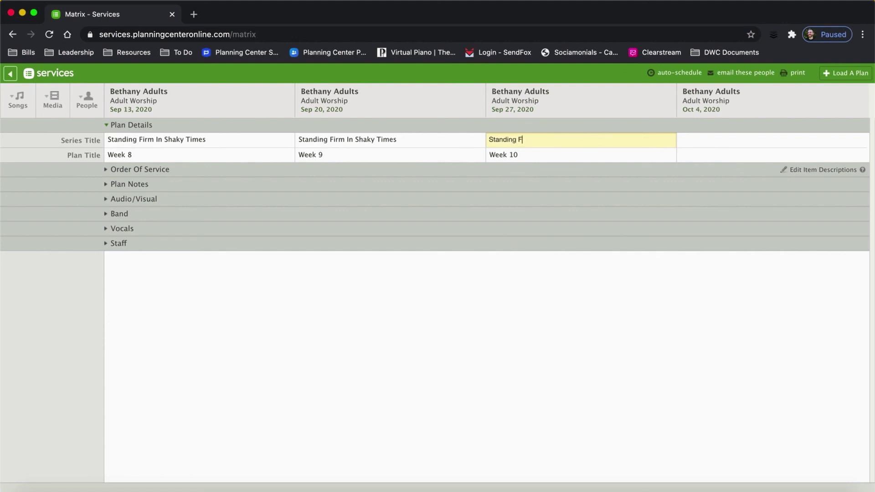
{"action": "type", "text": "Standing Firm In Shaky Times"}
{"action": "key", "text": "Return"}
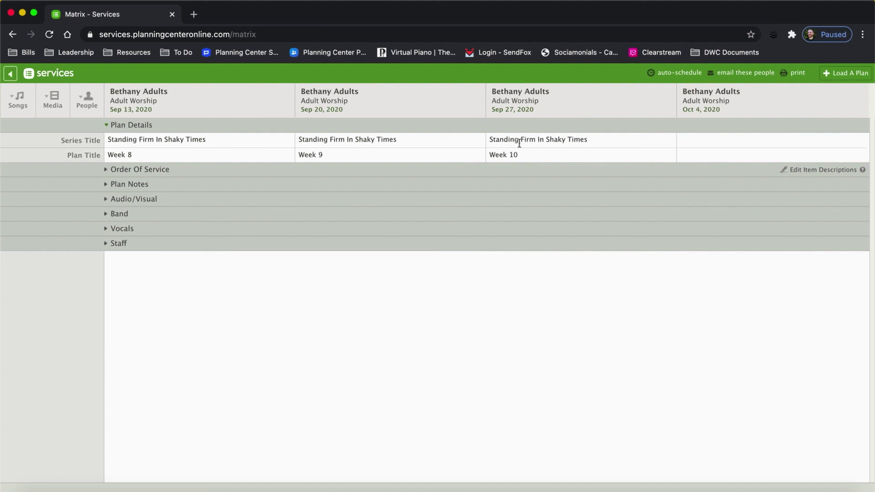
- Give the Oct 4, 2020 plan the title "Week 11" and the series title "Standing Firm In Shaky Times"
{"action": "left_click", "coordinate": [691, 315]}
{"action": "left_click", "coordinate": [707, 156]}
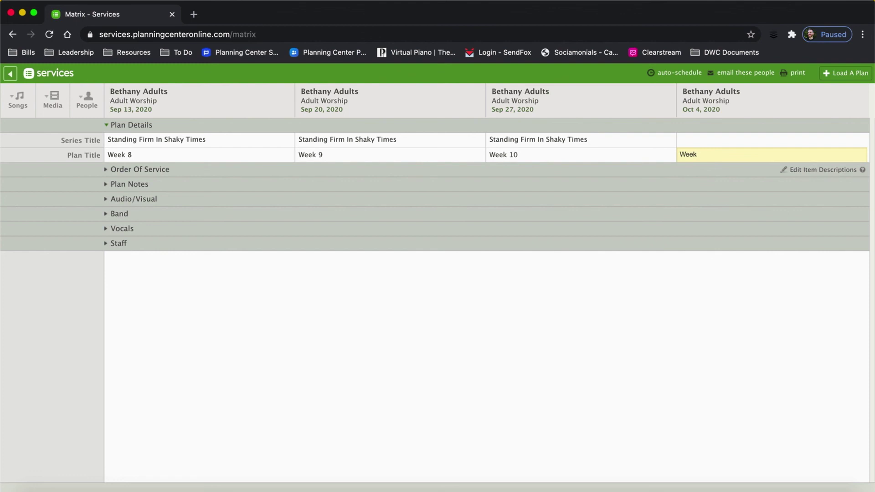
{"action": "type", "text": "Week 11"}
{"action": "key", "text": "Return"}
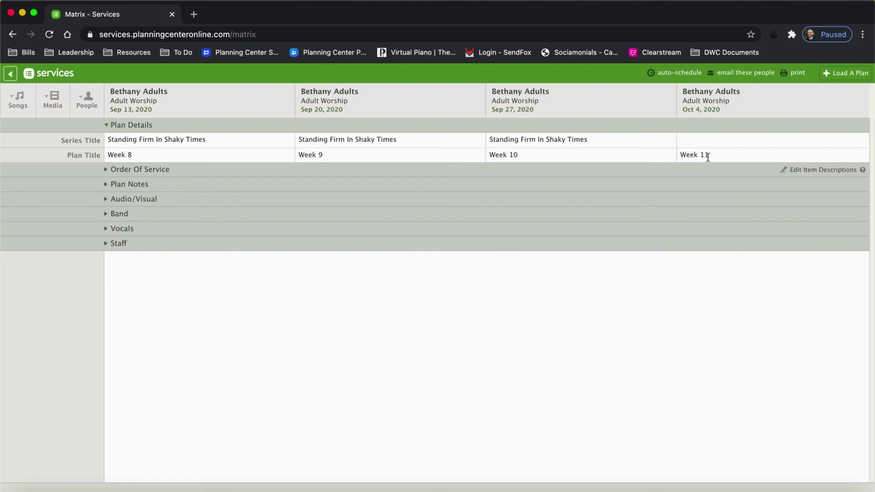
{"action": "left_click", "coordinate": [707, 141]}
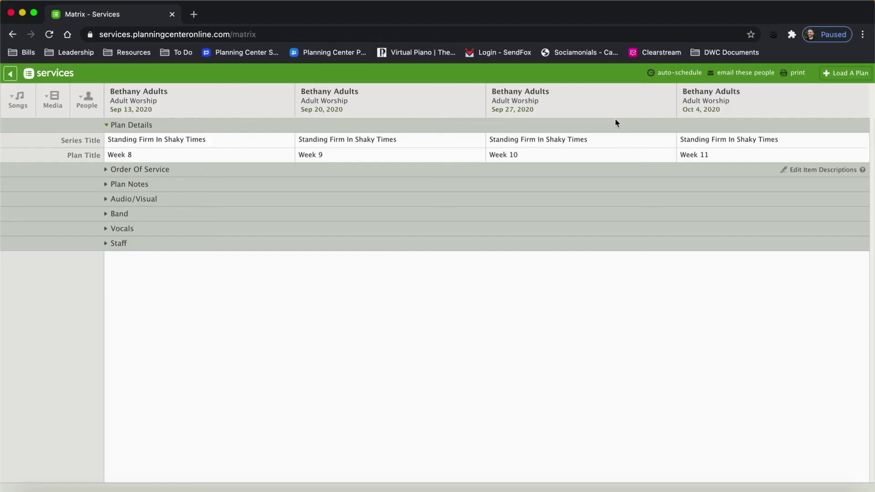
- Leave the Matrix and start adding new Adult Worship plans with a quantity of 3
{"action": "mouse_move", "coordinate": [196, 101]}
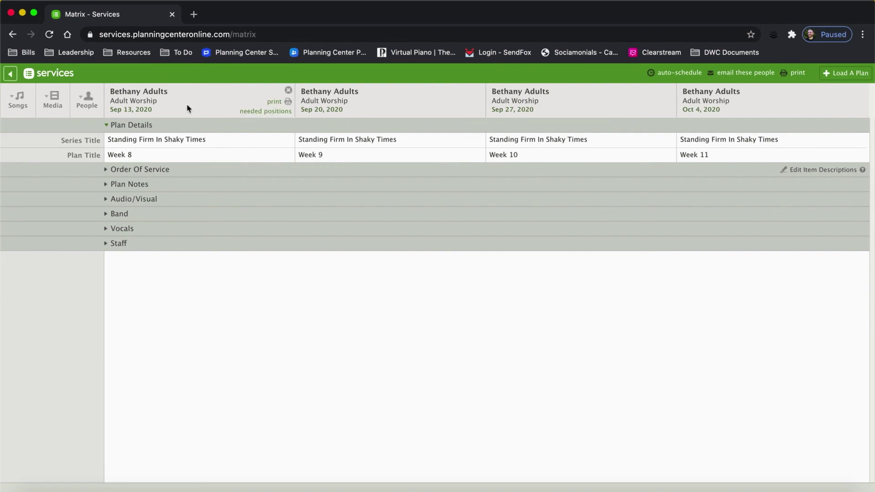
{"action": "mouse_move", "coordinate": [747, 111]}
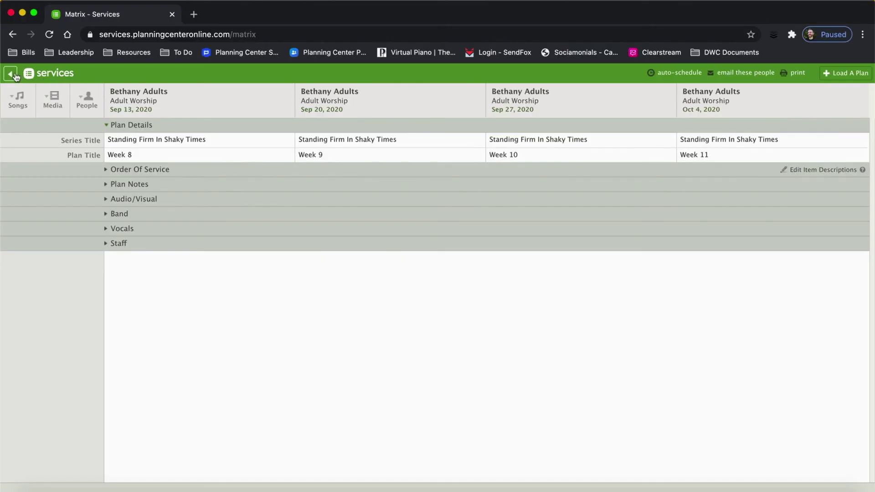
{"action": "left_click", "coordinate": [11, 74]}
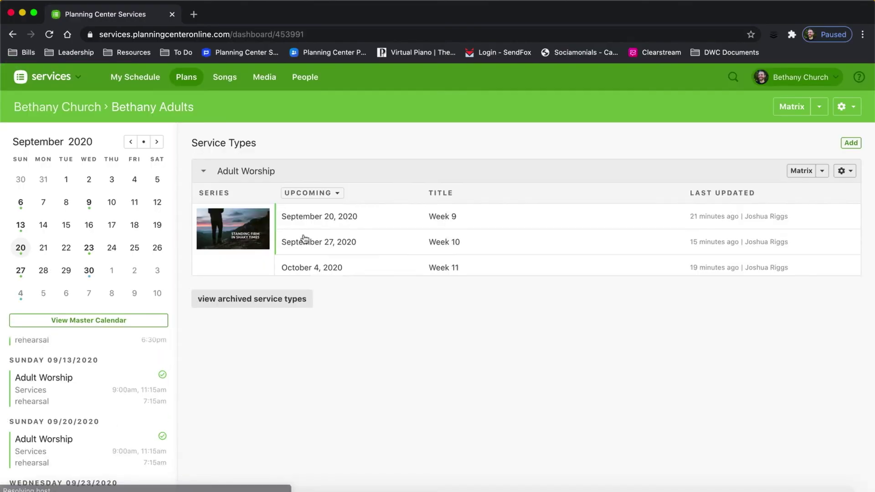
{"action": "mouse_move", "coordinate": [301, 276]}
{"action": "left_click", "coordinate": [311, 293]}
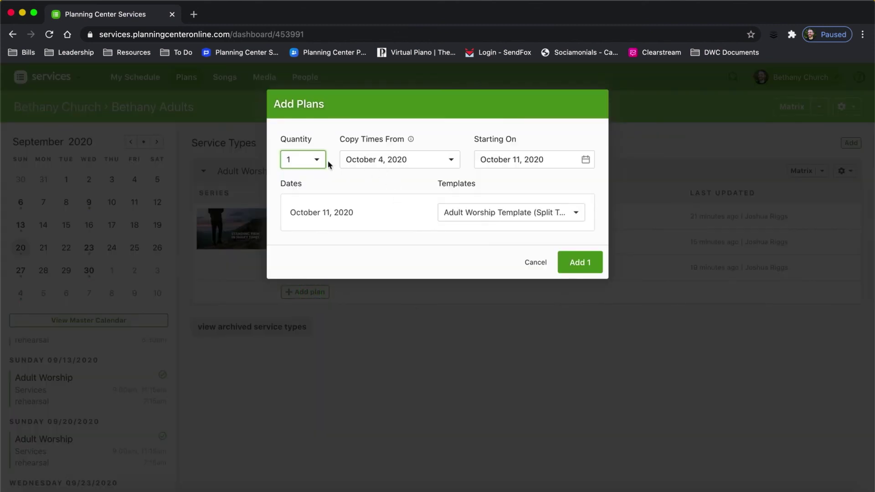
{"action": "left_click", "coordinate": [315, 160]}
{"action": "left_click", "coordinate": [302, 218]}
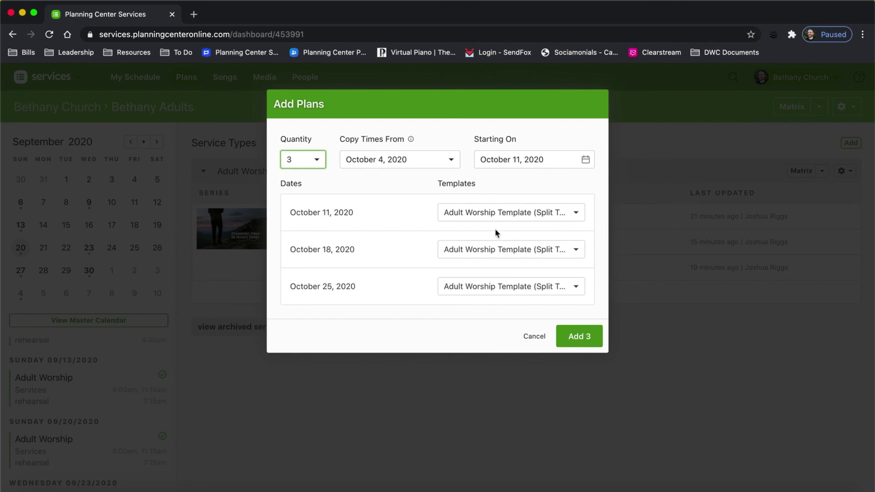
- Assign the "One Service | COVID Team" template to the October 11, 18 and 25, 2020 dates and add the three plans
{"action": "left_click", "coordinate": [521, 214]}
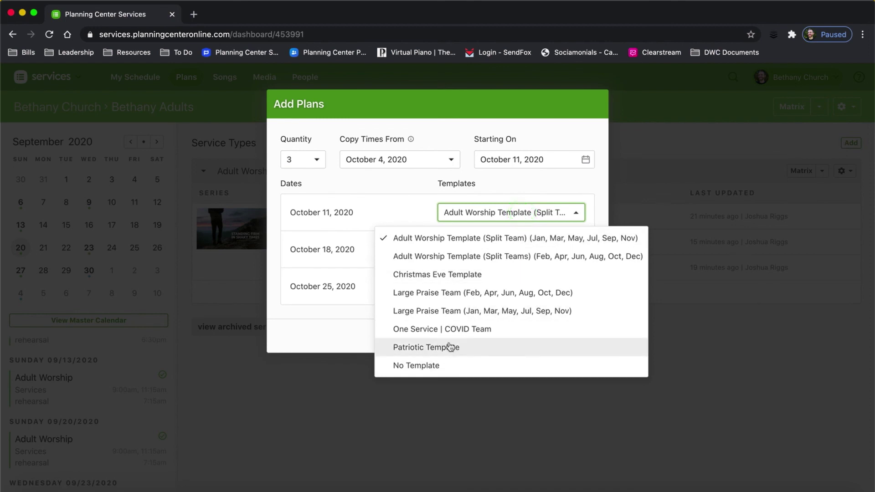
{"action": "left_click", "coordinate": [456, 330]}
{"action": "left_click", "coordinate": [503, 250]}
{"action": "left_click", "coordinate": [468, 364]}
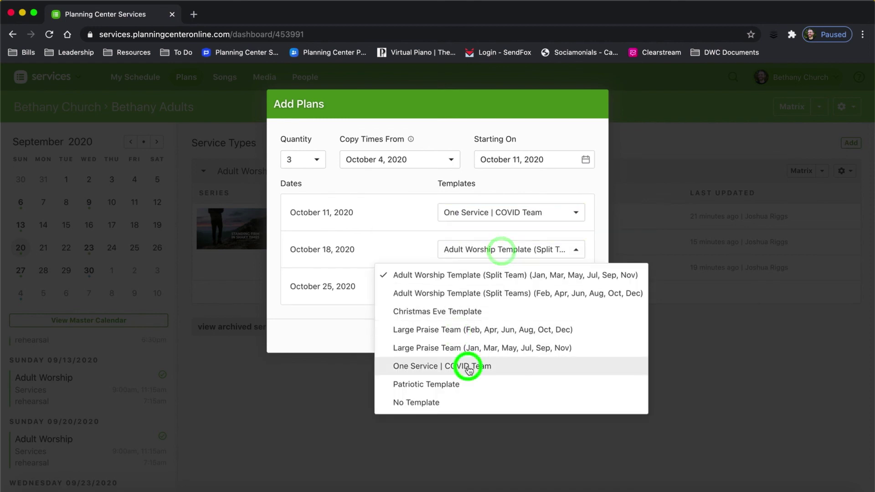
{"action": "left_click", "coordinate": [500, 288]}
{"action": "left_click", "coordinate": [485, 404]}
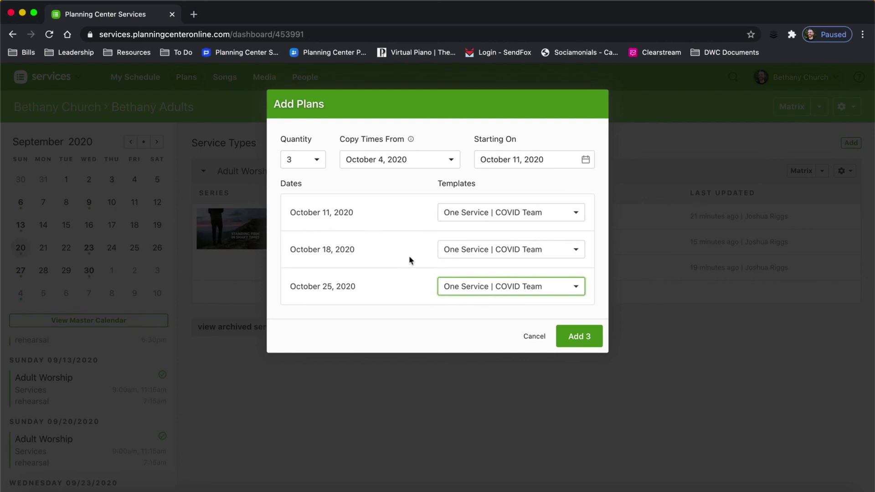
{"action": "left_click", "coordinate": [580, 339]}
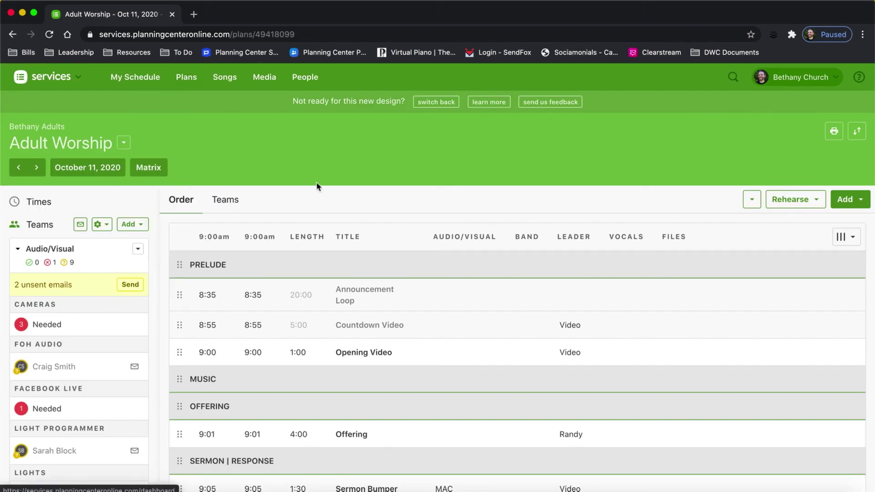
- Open the Adult Worship Matrix from the plans dashboard and remove the Sep 13, 2020 plan from view
{"action": "left_click", "coordinate": [185, 77]}
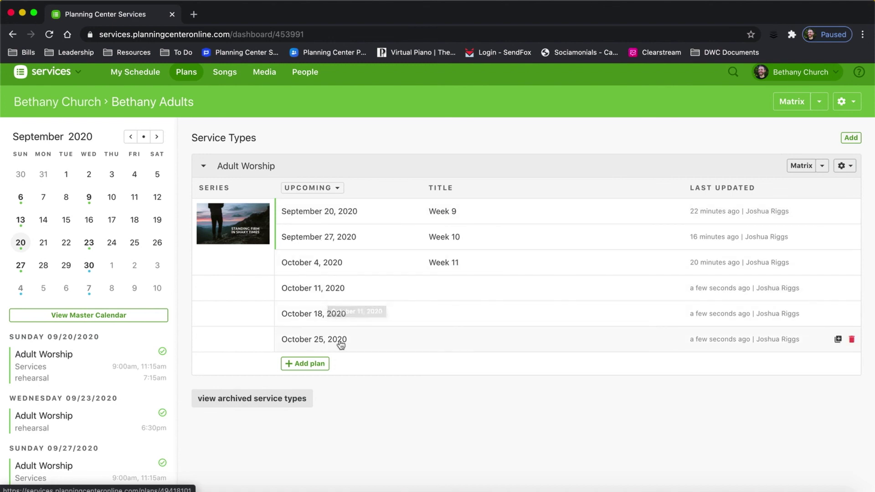
{"action": "left_click", "coordinate": [822, 167]}
{"action": "left_click", "coordinate": [801, 166]}
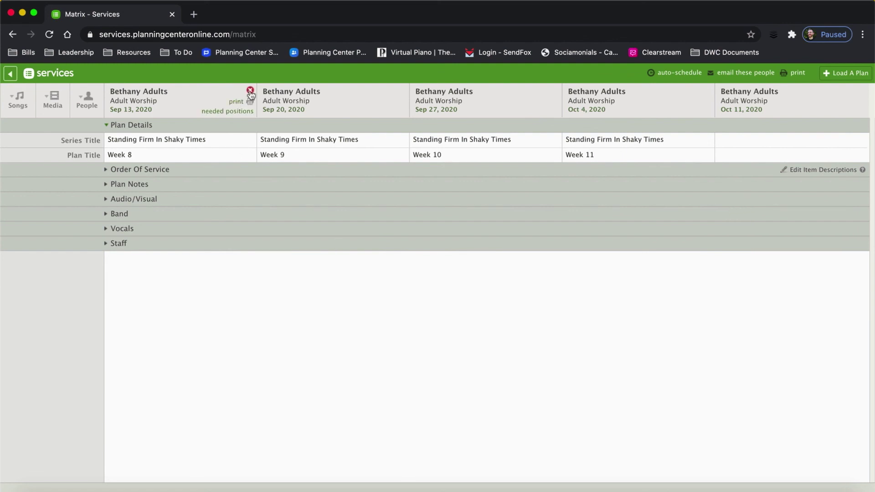
{"action": "left_click", "coordinate": [251, 90]}
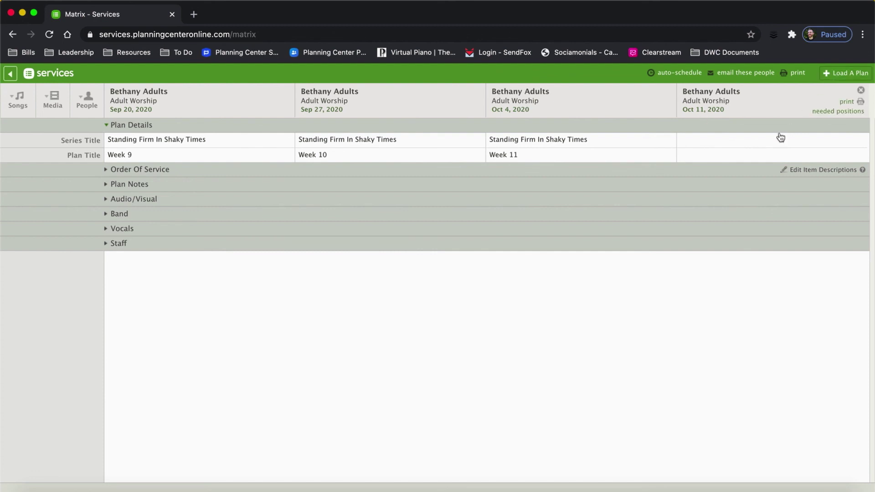
- Load the October 18 and October 25, 2020 Adult Worship plans into the Matrix
{"action": "left_click", "coordinate": [843, 75]}
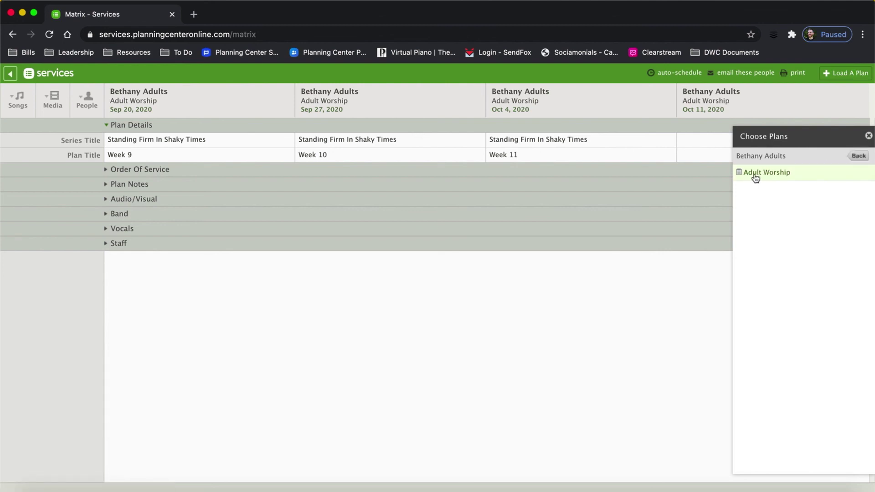
{"action": "left_click", "coordinate": [758, 173]}
{"action": "left_click", "coordinate": [769, 255]}
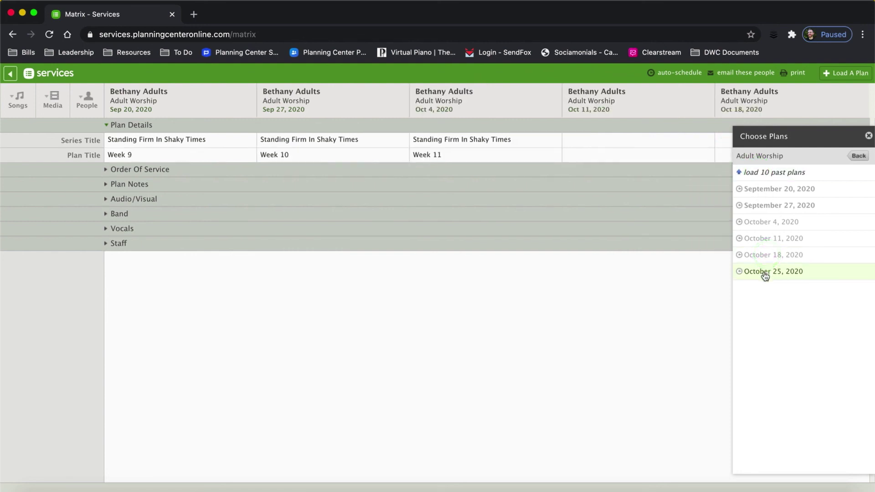
{"action": "left_click", "coordinate": [765, 273]}
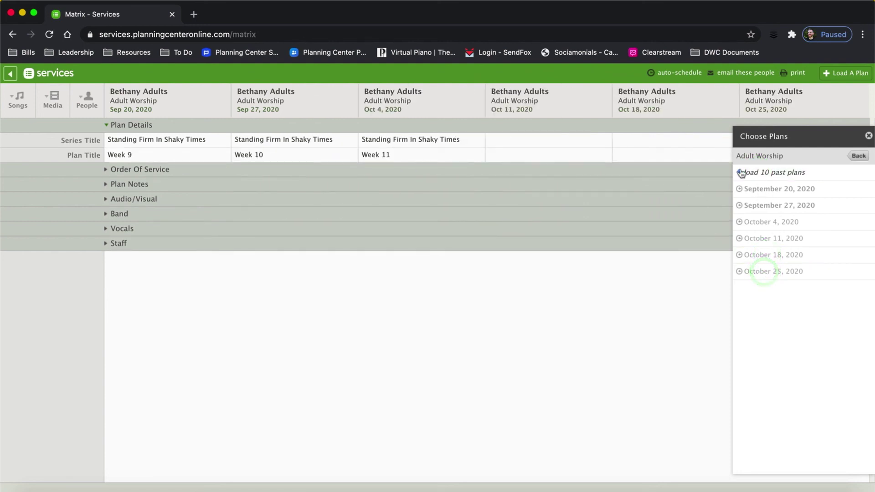
{"action": "left_click", "coordinate": [868, 137]}
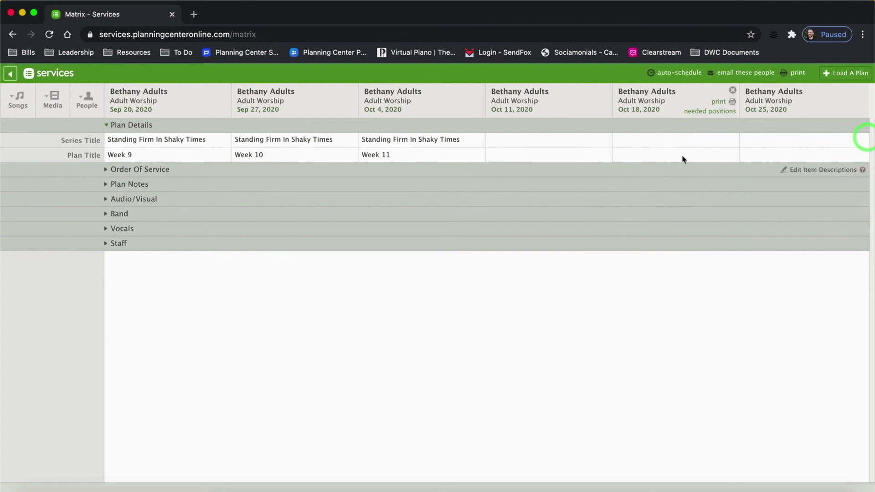
- Set the plan title to Week 12 for October 11 and Week 13 for October 18, 2020
{"action": "left_click", "coordinate": [532, 155]}
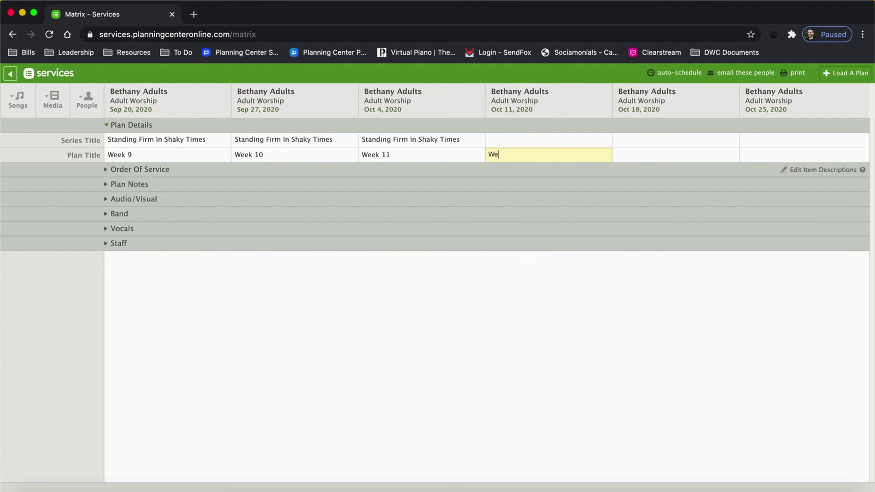
{"action": "key", "text": "Return"}
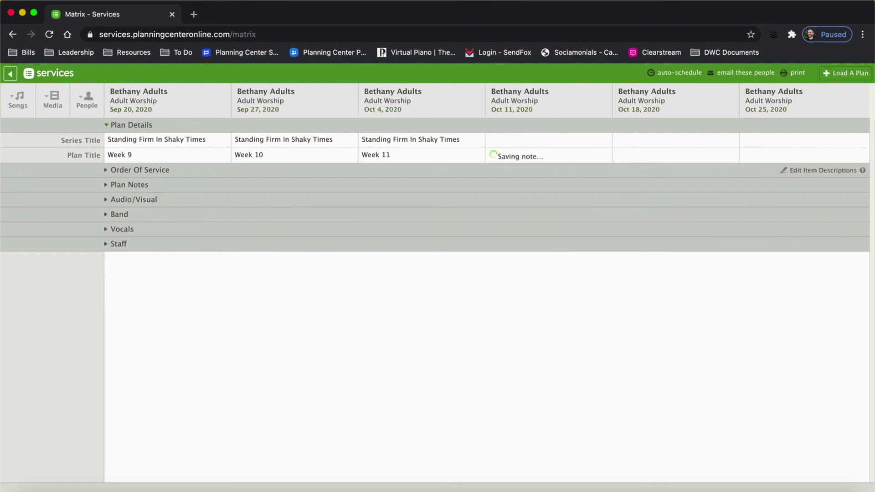
{"action": "left_click", "coordinate": [623, 149]}
{"action": "type", "text": "Week 13"}
{"action": "key", "text": "Return"}
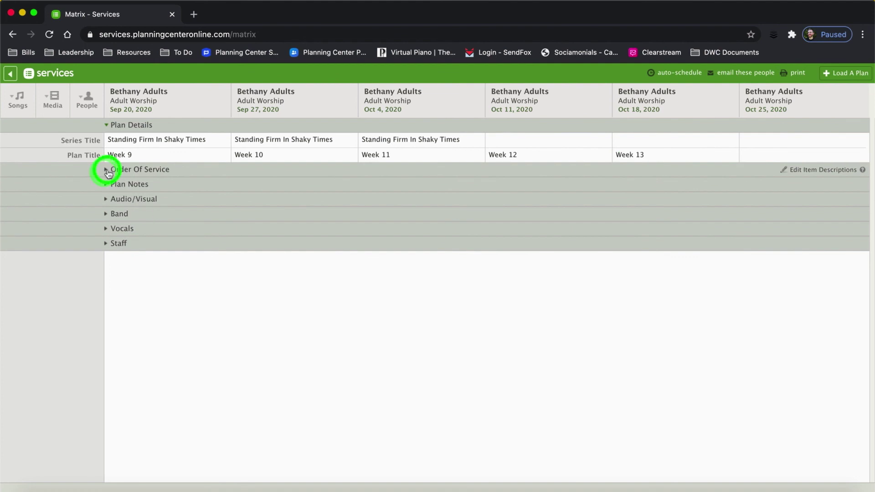
- Expand Order Of Service and copy the Baptism header and Baptism item from October 4 to above Offering in the October 18 plan
{"action": "left_click", "coordinate": [107, 170]}
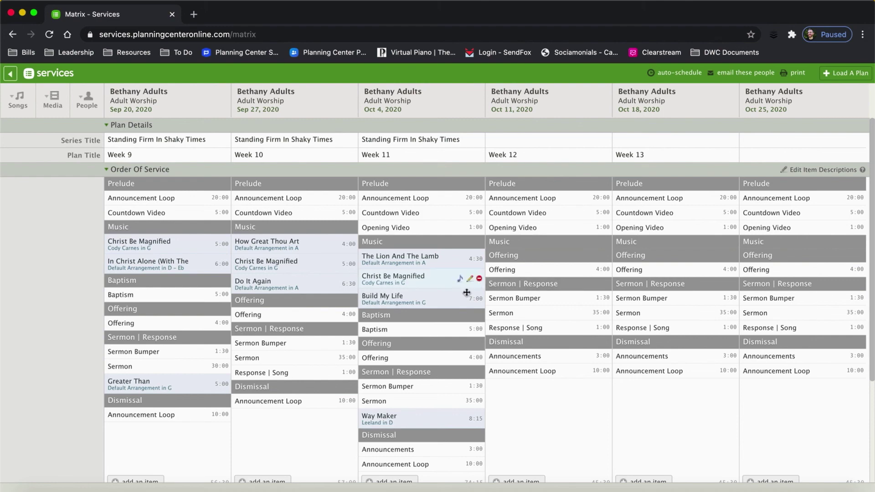
{"action": "left_click", "coordinate": [408, 315]}
{"action": "left_click_drag", "start_coordinate": [408, 316], "coordinate": [633, 263]}
{"action": "left_click_drag", "start_coordinate": [387, 329], "coordinate": [635, 269]}
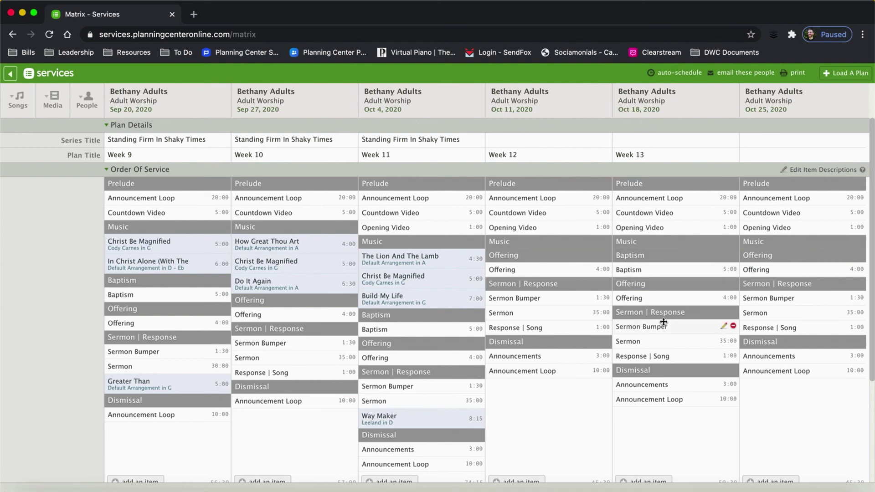
- Copy Christ Be Magnified from October 4 to below Sermon in the October 11 plan and remove that plan's Response | Song item
{"action": "scroll", "coordinate": [661, 319], "scroll_direction": "down", "scroll_amount": 1}
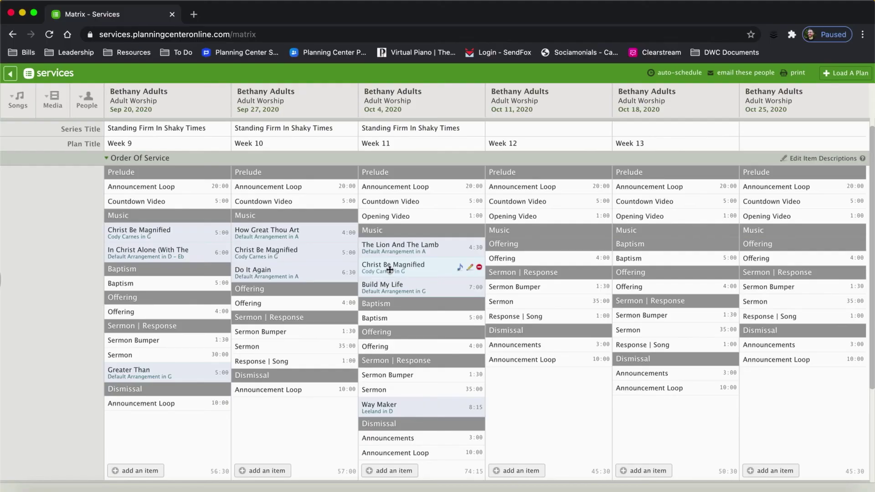
{"action": "left_click", "coordinate": [389, 270]}
{"action": "left_click_drag", "start_coordinate": [389, 270], "coordinate": [511, 319]}
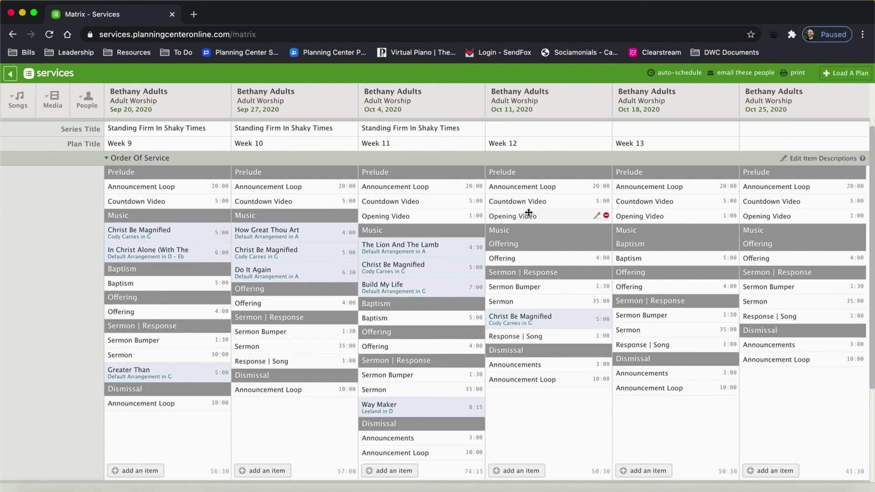
{"action": "left_click", "coordinate": [607, 336]}
{"action": "left_click", "coordinate": [535, 98]}
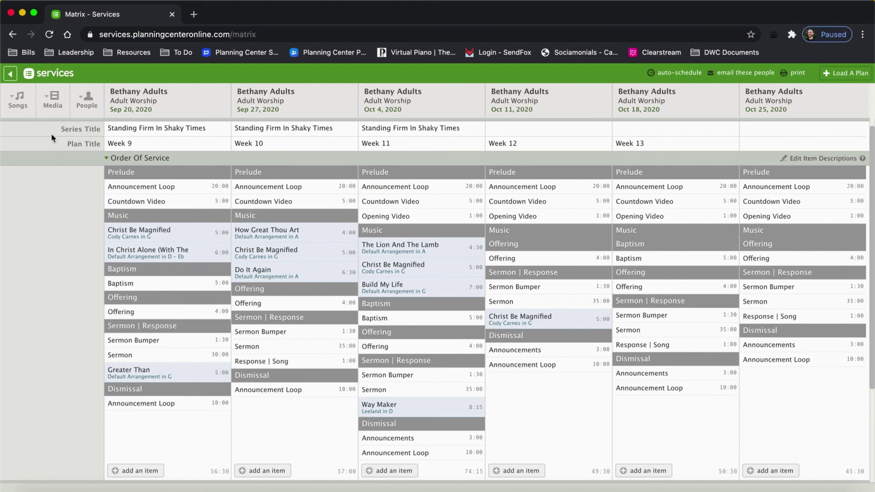
- Show the song library beside the plans and sort it by last used
{"action": "left_click", "coordinate": [19, 104]}
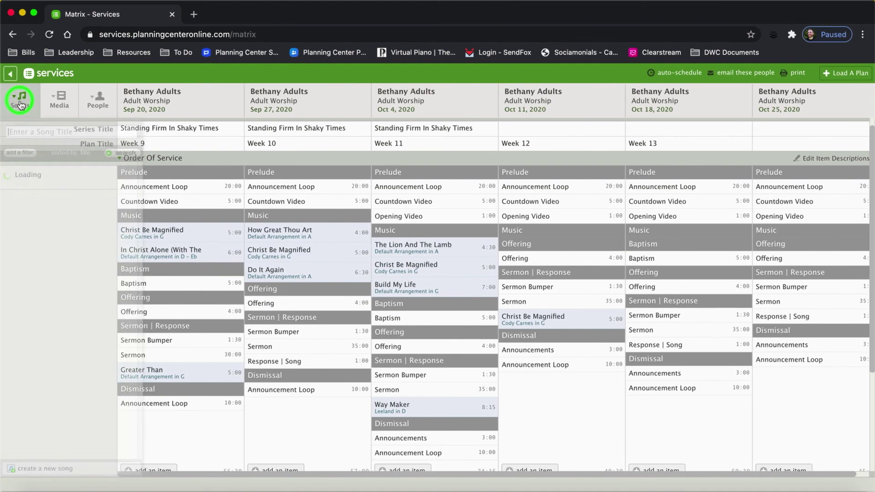
{"action": "left_click", "coordinate": [72, 154]}
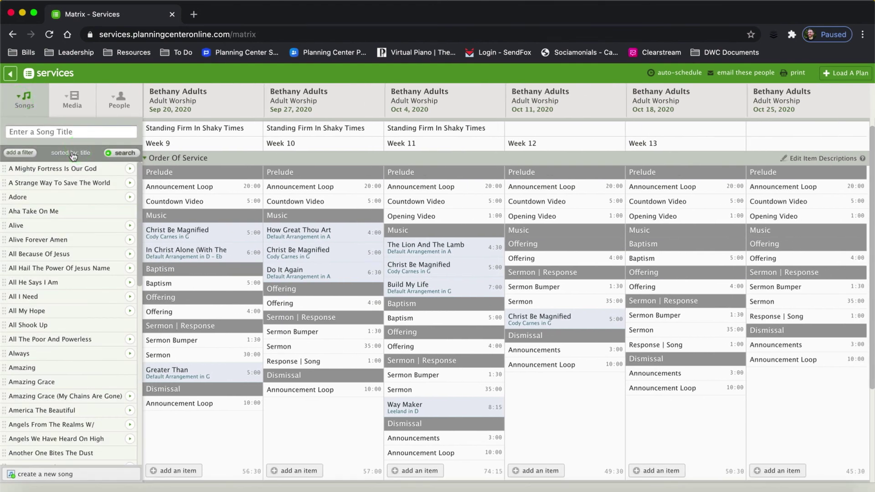
{"action": "left_click", "coordinate": [73, 154]}
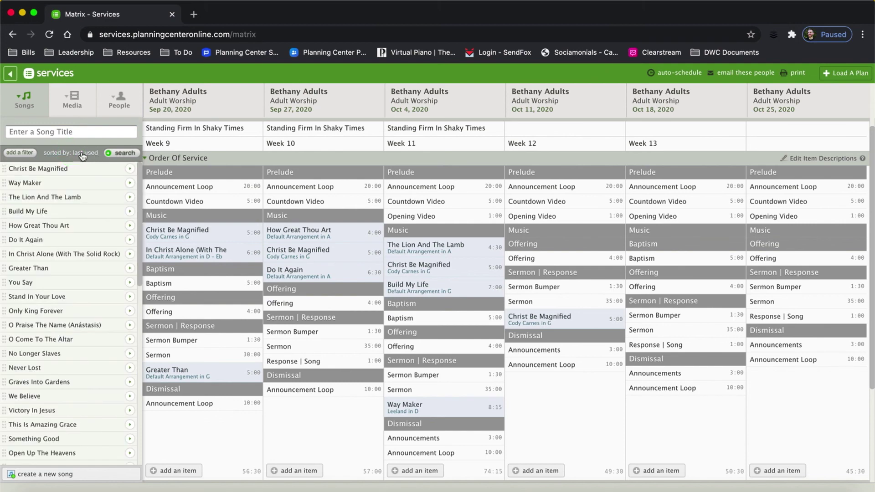
- Add the song Stand In Your Love under Music in the October 11 plan, using the key of Bb
{"action": "mouse_move", "coordinate": [78, 273]}
{"action": "scroll", "coordinate": [78, 274], "scroll_direction": "down", "scroll_amount": 3}
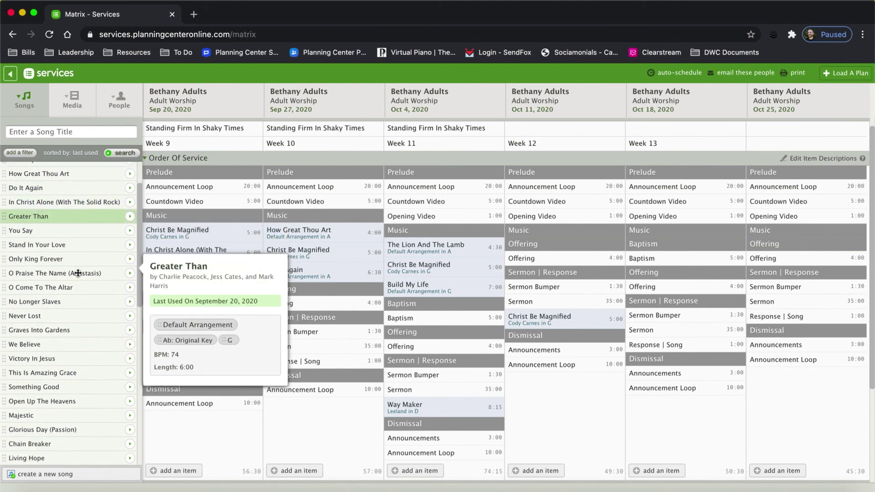
{"action": "mouse_move", "coordinate": [61, 257]}
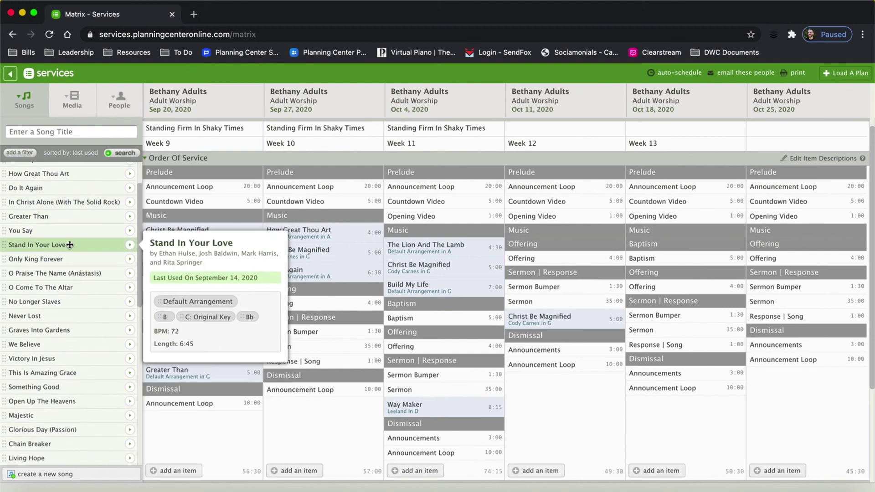
{"action": "scroll", "coordinate": [70, 242], "scroll_direction": "down", "scroll_amount": 1}
{"action": "left_click", "coordinate": [101, 241]}
{"action": "left_click_drag", "start_coordinate": [74, 241], "coordinate": [532, 244]}
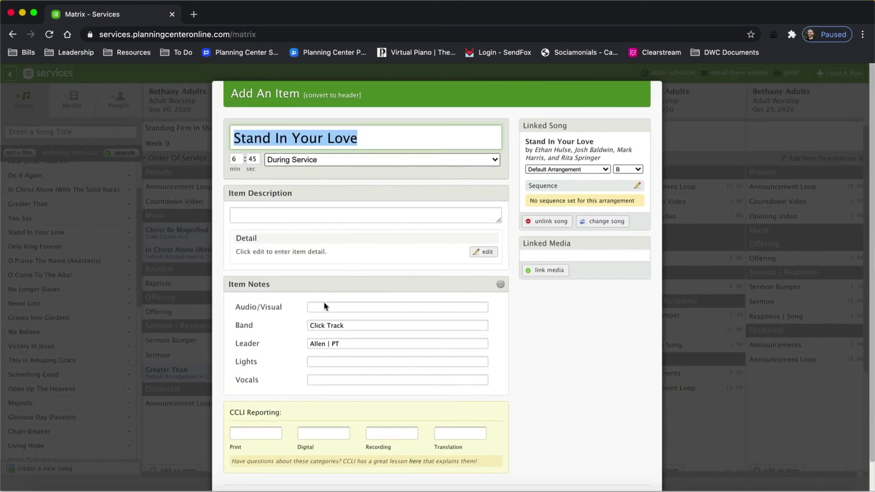
{"action": "left_click", "coordinate": [268, 211]}
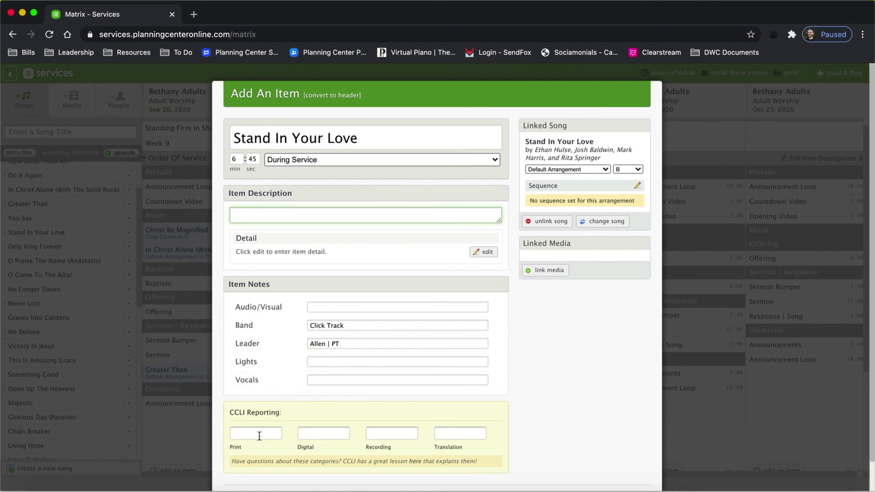
{"action": "left_click", "coordinate": [626, 170]}
{"action": "left_click", "coordinate": [632, 177]}
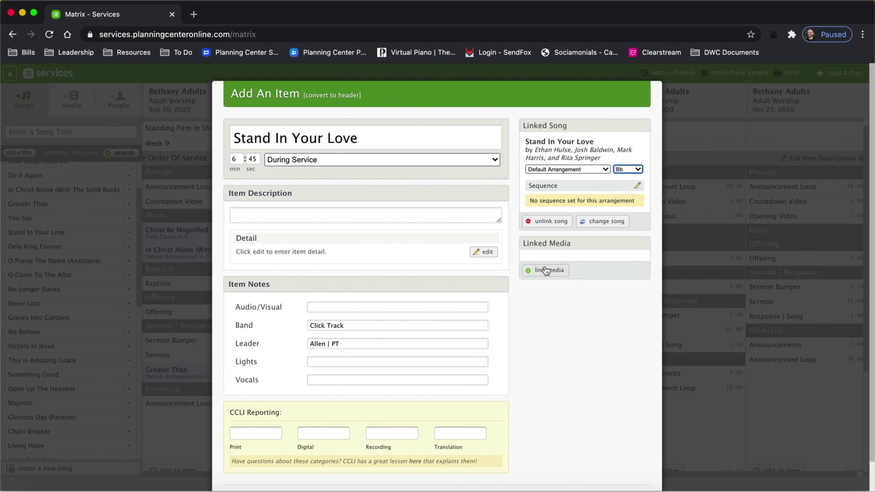
{"action": "scroll", "coordinate": [548, 374], "scroll_direction": "down", "scroll_amount": 2}
{"action": "left_click", "coordinate": [597, 468]}
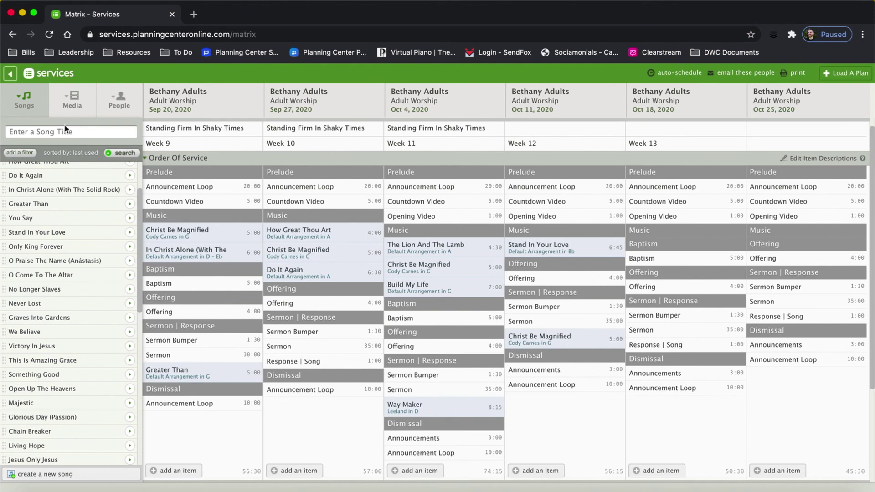
- Filter the song library by the key of Bb Major
{"action": "left_click", "coordinate": [23, 155]}
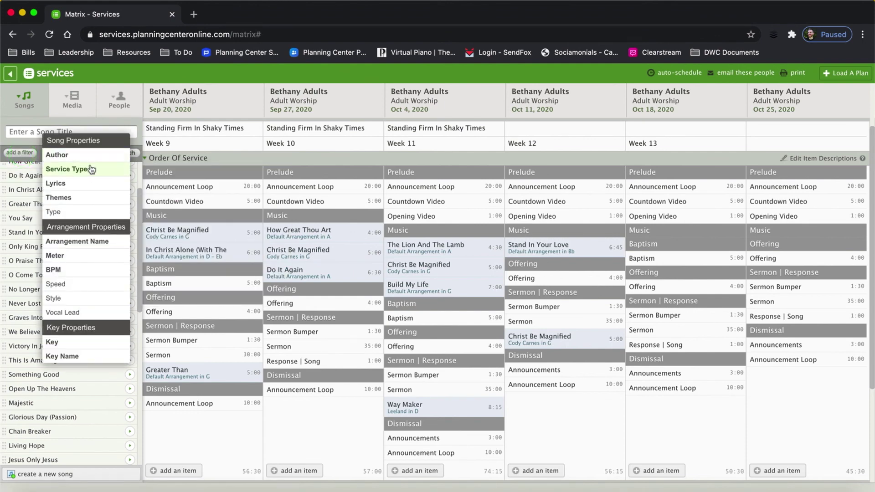
{"action": "left_click", "coordinate": [67, 342]}
{"action": "left_click", "coordinate": [23, 161]}
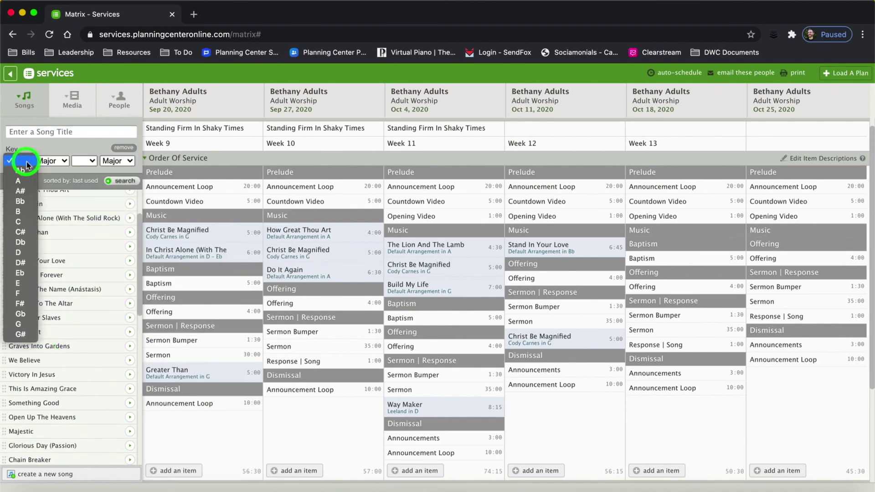
{"action": "left_click", "coordinate": [21, 201]}
{"action": "left_click", "coordinate": [124, 183]}
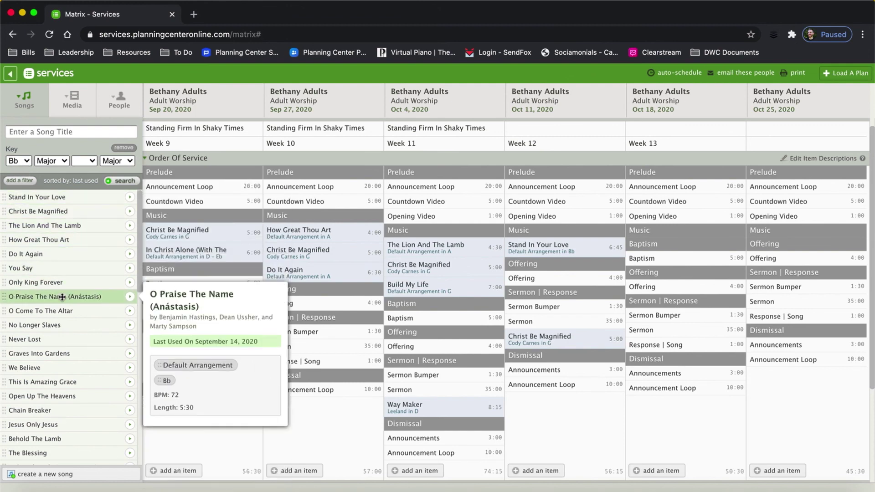
- Add Graves Into Gardens in the key of Bb below Stand In Your Love in the October 11 plan
{"action": "scroll", "coordinate": [59, 310], "scroll_direction": "down", "scroll_amount": 1}
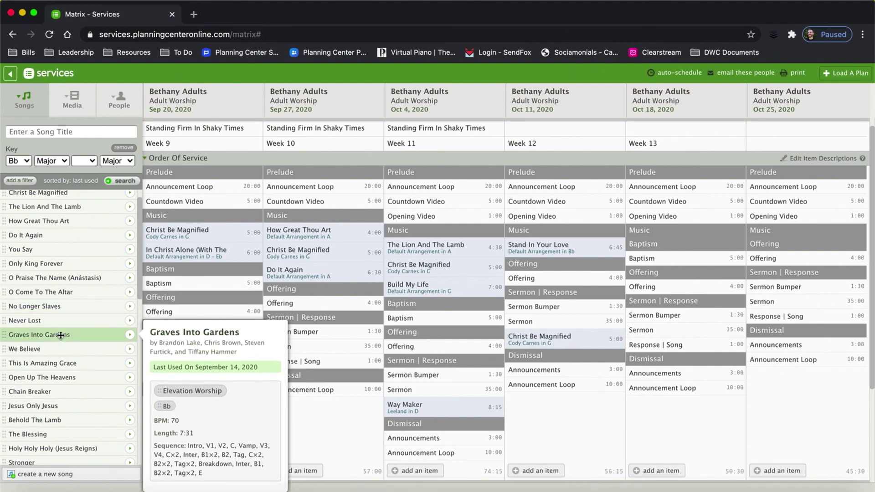
{"action": "left_click_drag", "start_coordinate": [57, 336], "coordinate": [516, 265]}
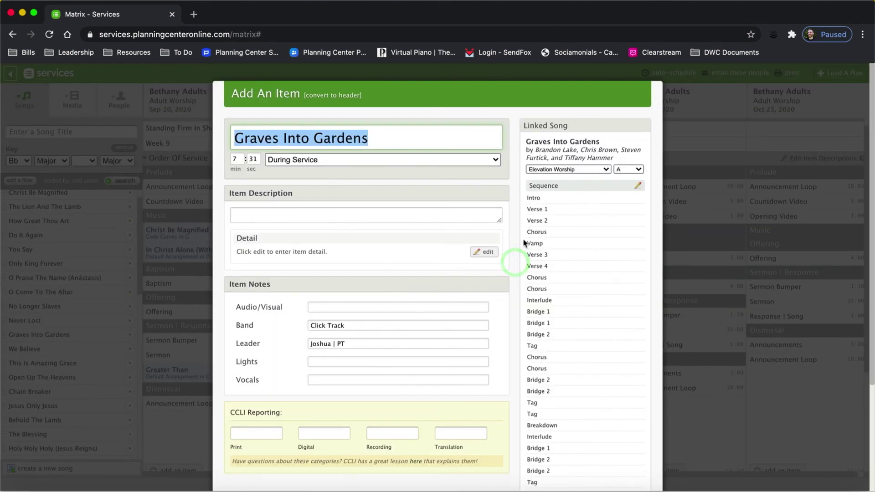
{"action": "left_click", "coordinate": [621, 172]}
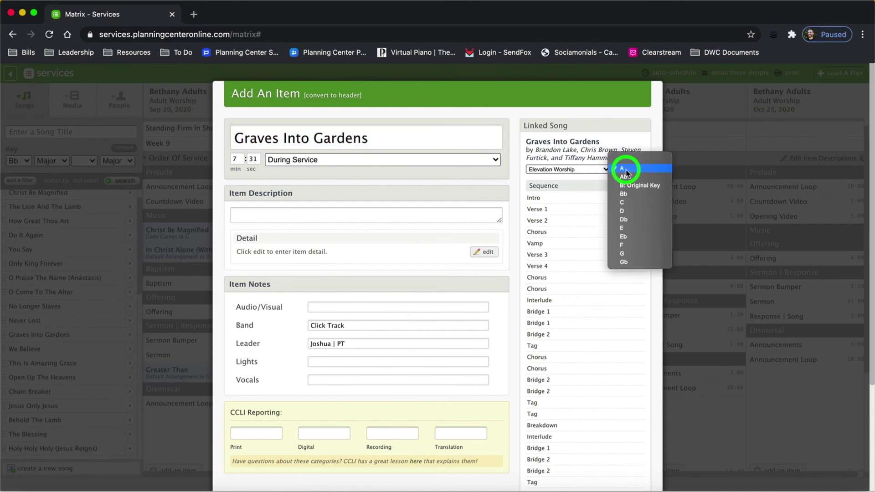
{"action": "left_click", "coordinate": [629, 197]}
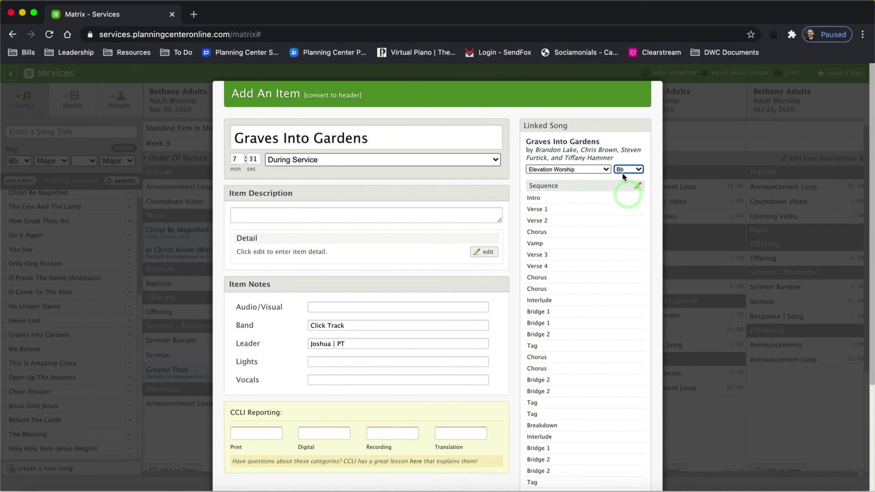
{"action": "scroll", "coordinate": [610, 294], "scroll_direction": "down", "scroll_amount": 5}
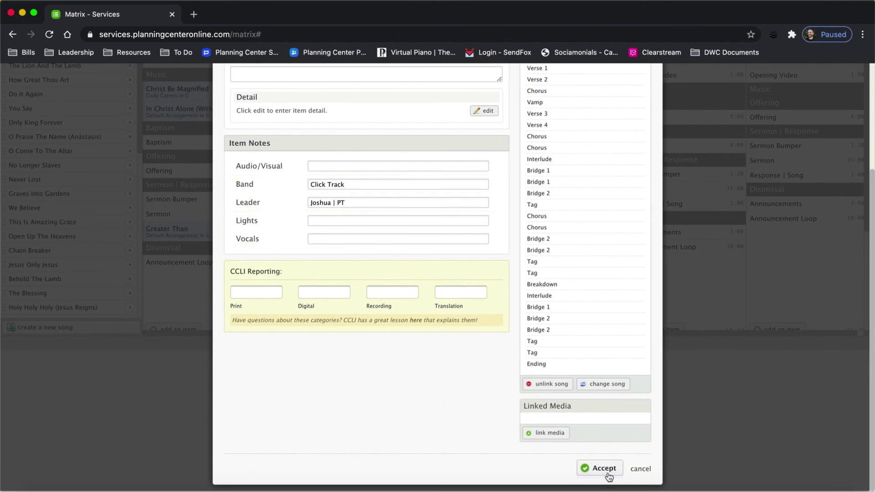
{"action": "left_click", "coordinate": [602, 468]}
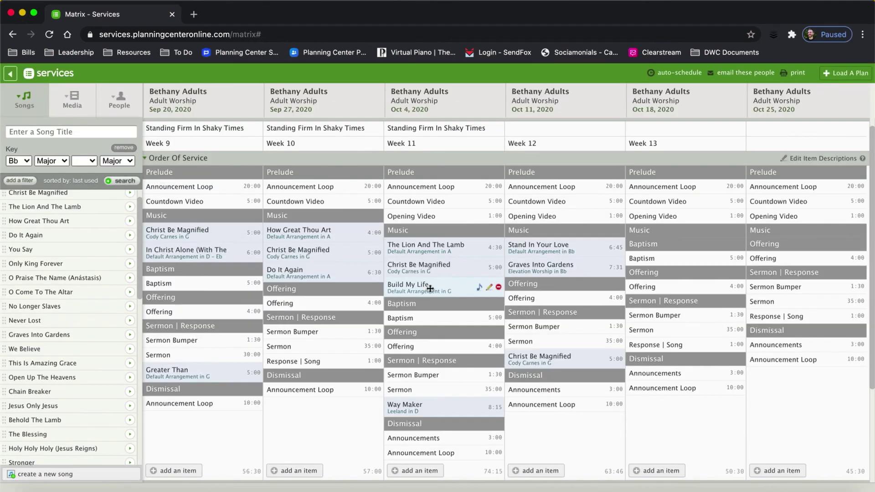
- Copy Build My Life from October 4 to below Graves Into Gardens in the October 11 plan and remove the copy
{"action": "left_click", "coordinate": [443, 286]}
{"action": "left_click_drag", "start_coordinate": [443, 285], "coordinate": [518, 276]}
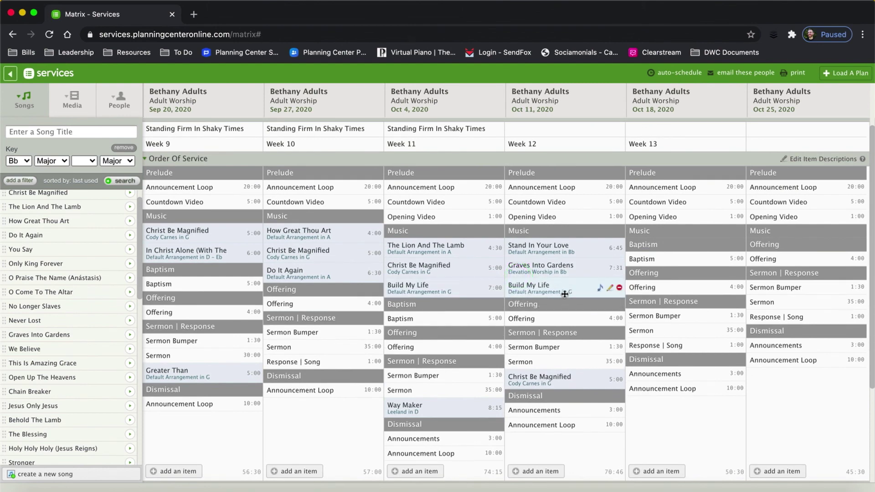
{"action": "left_click", "coordinate": [620, 288]}
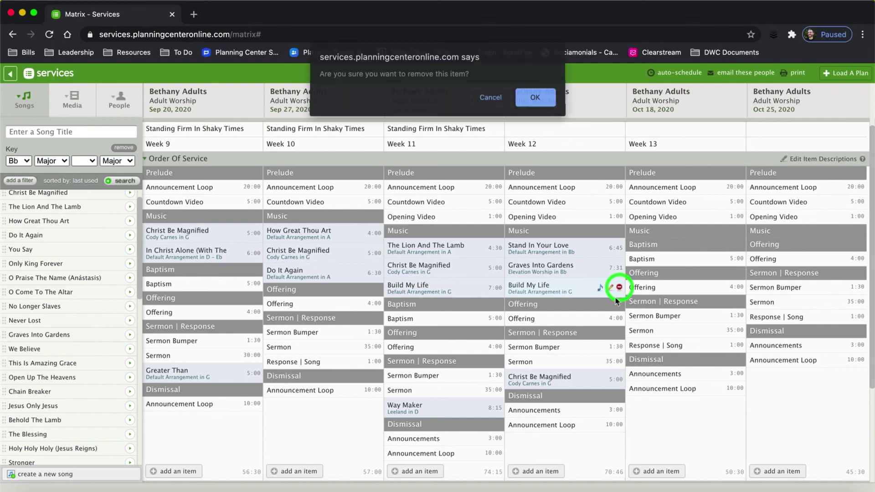
{"action": "left_click", "coordinate": [538, 106]}
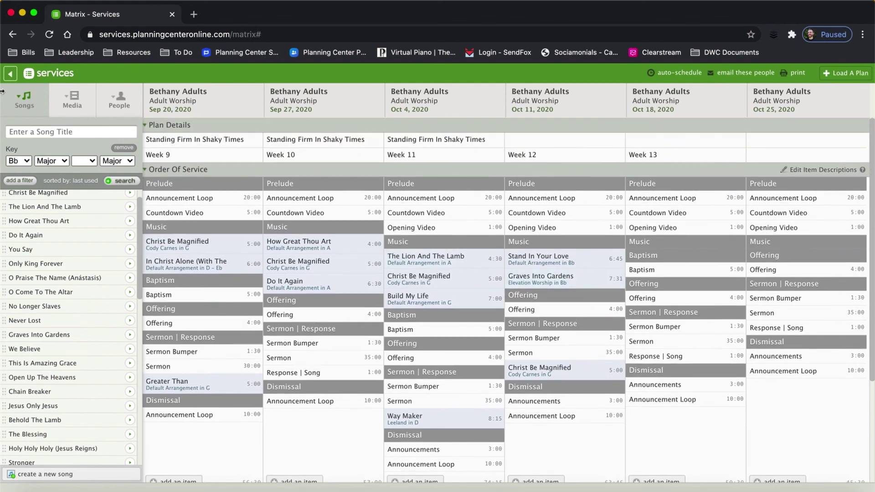
- Hide the song library and enter the names of the two people being baptized as the September 27 Baptism item description
{"action": "left_click", "coordinate": [26, 97]}
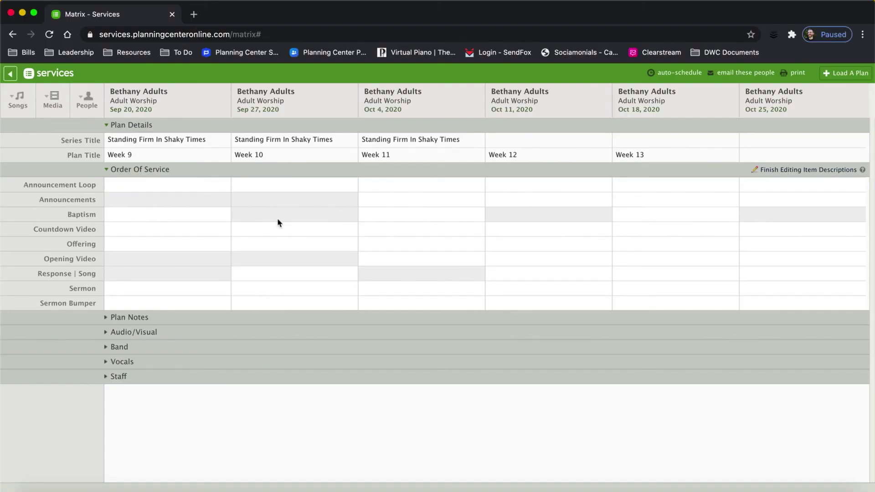
{"action": "left_click", "coordinate": [277, 218]}
{"action": "key", "text": "Return"}
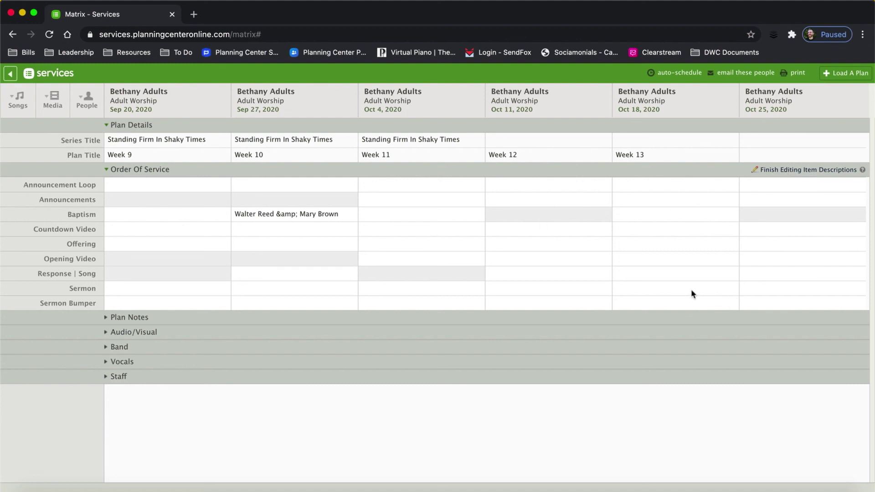
- Finish editing item descriptions and review the description inside the September 27 plan's Baptism item
{"action": "left_click", "coordinate": [784, 171]}
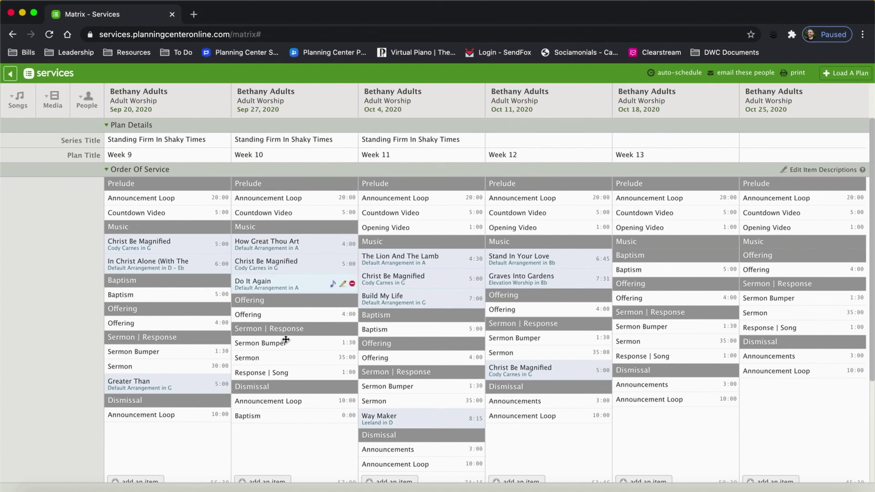
{"action": "left_click", "coordinate": [343, 416]}
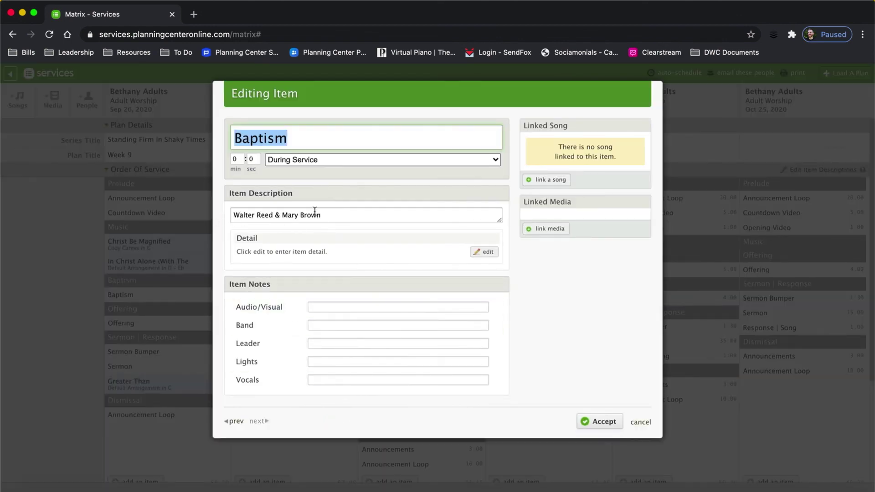
{"action": "left_click", "coordinate": [598, 421]}
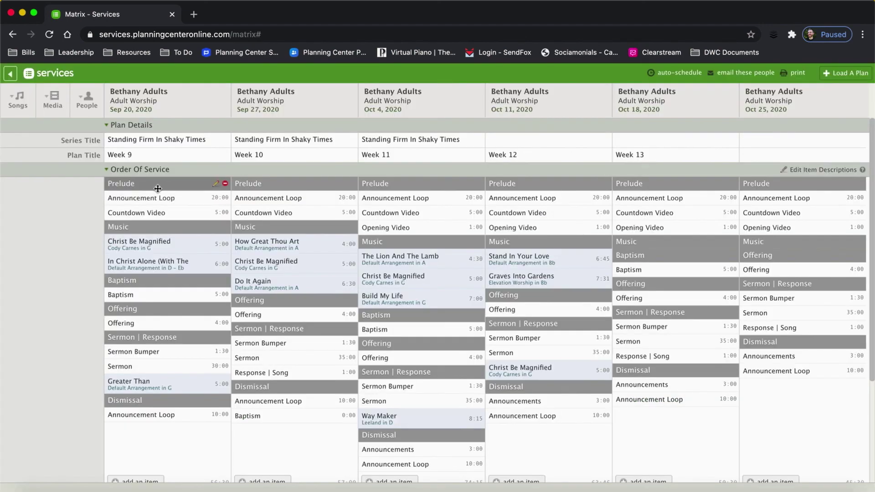
- Collapse the Order Of Service section and expand Plan Notes
{"action": "left_click", "coordinate": [107, 170]}
{"action": "left_click", "coordinate": [107, 184]}
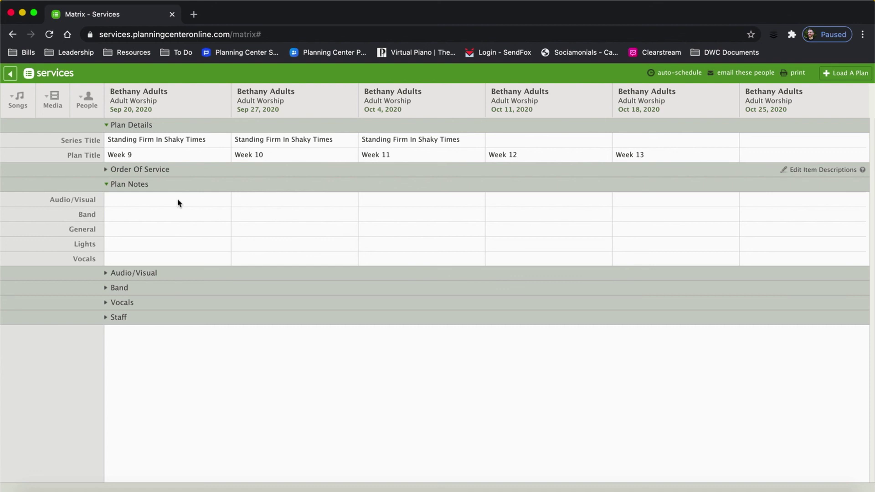
- Enter "Add a note here!" as the September 20 plan's Audio/Visual note and collapse the Plan Notes section
{"action": "left_click", "coordinate": [178, 200]}
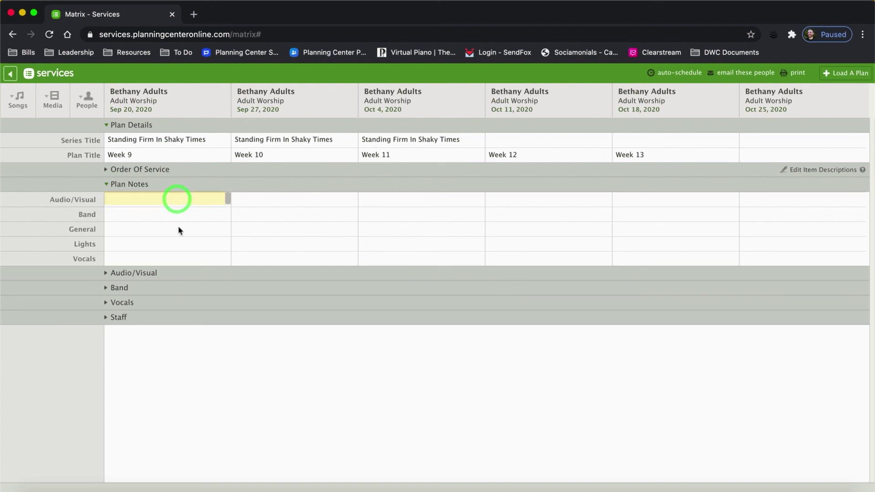
{"action": "type", "text": "Add a note here!"}
{"action": "key", "text": "Return"}
{"action": "left_click", "coordinate": [106, 185]}
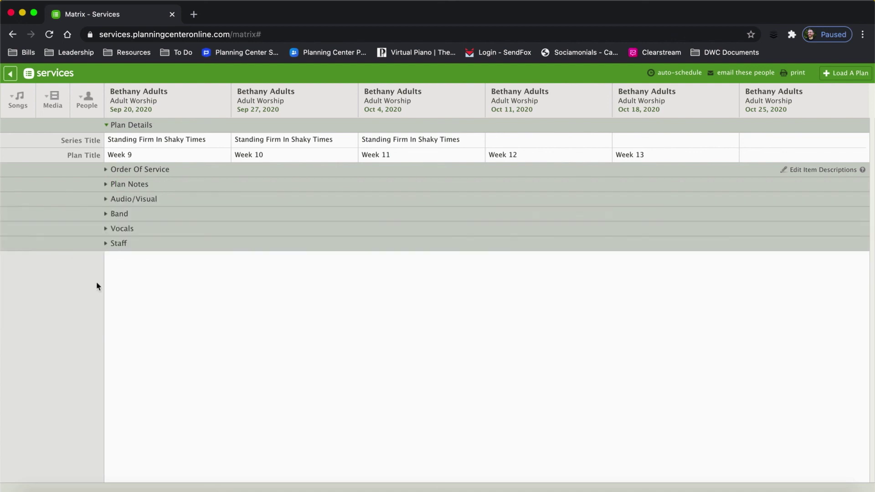
- Expand the Audio/Visual team and copy the first October 4 and second September 20 camera operators into October 11 Cameras
{"action": "left_click", "coordinate": [107, 200]}
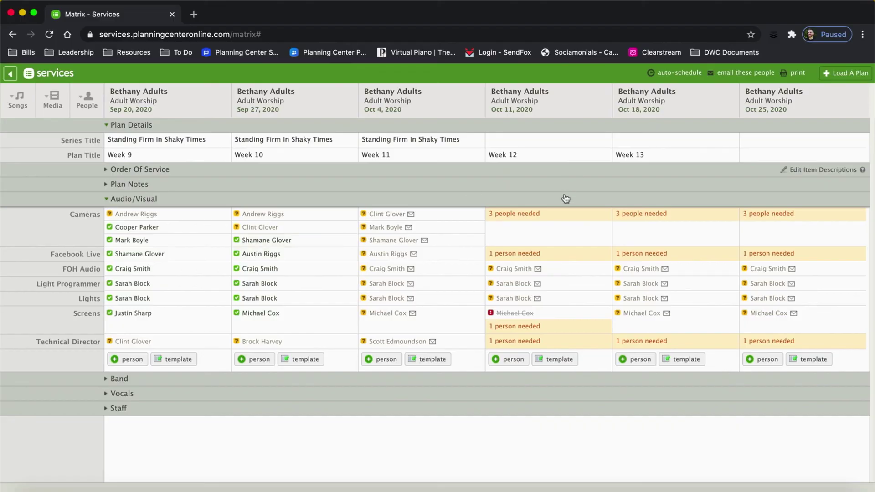
{"action": "left_click", "coordinate": [387, 215]}
{"action": "left_click_drag", "start_coordinate": [387, 216], "coordinate": [507, 213]}
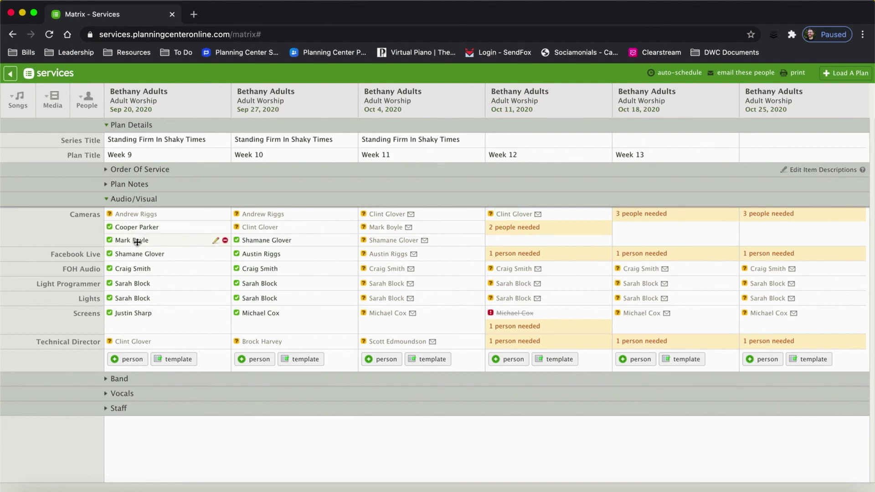
{"action": "left_click_drag", "start_coordinate": [140, 227], "coordinate": [524, 229]}
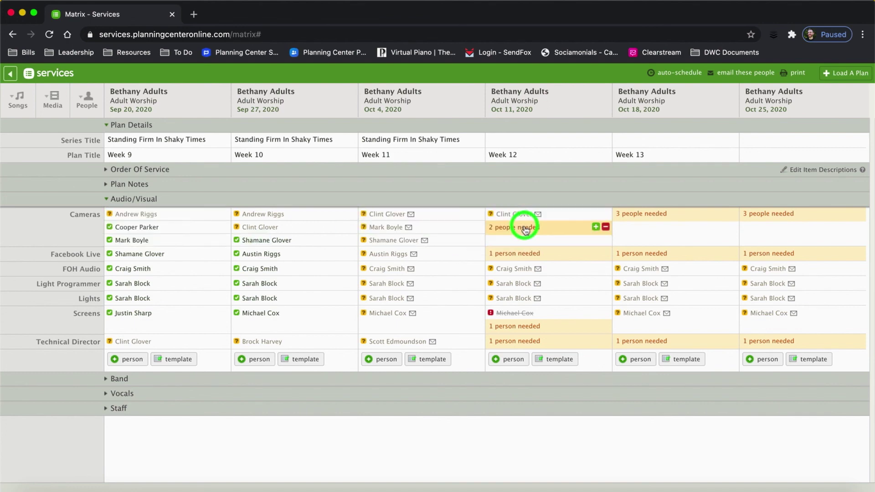
- Try to copy the third October 4 camera operator to October 11 and inspect the scheduling conflicts
{"action": "left_click_drag", "start_coordinate": [396, 241], "coordinate": [504, 246]}
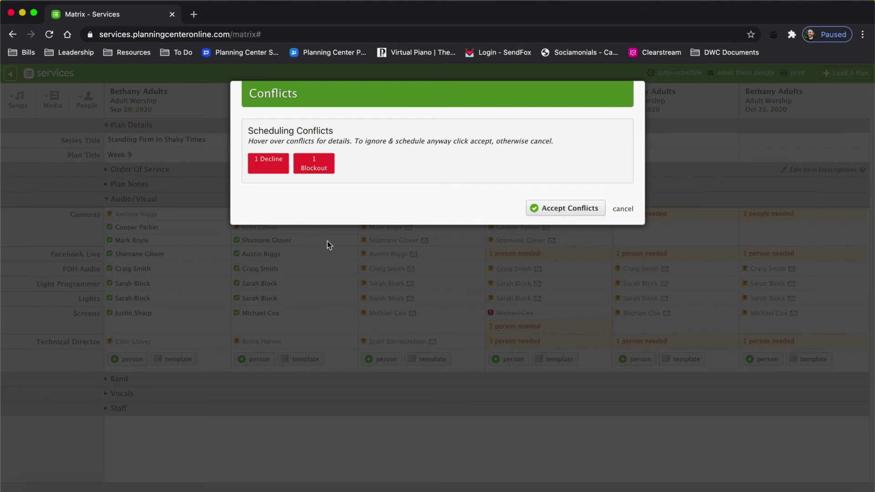
{"action": "mouse_move", "coordinate": [269, 168]}
{"action": "left_click", "coordinate": [616, 210]}
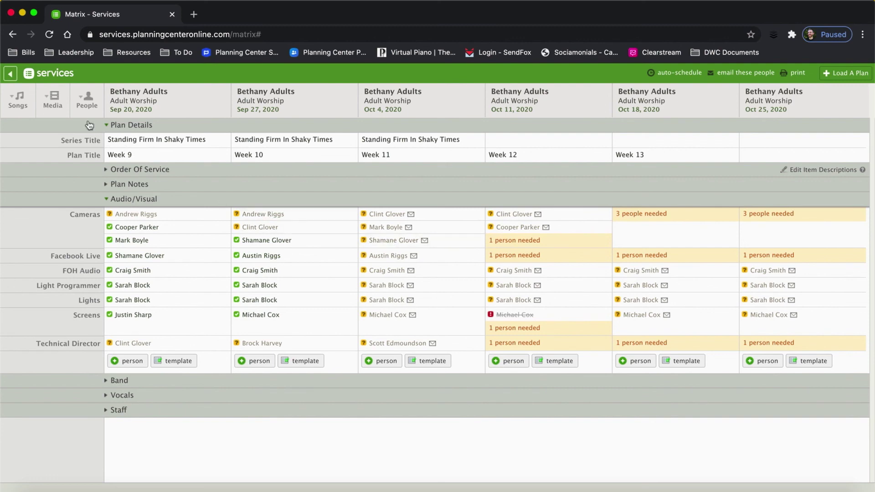
- Show the people list and filter it by the Audio/Visual tag Camera
{"action": "left_click", "coordinate": [85, 101]}
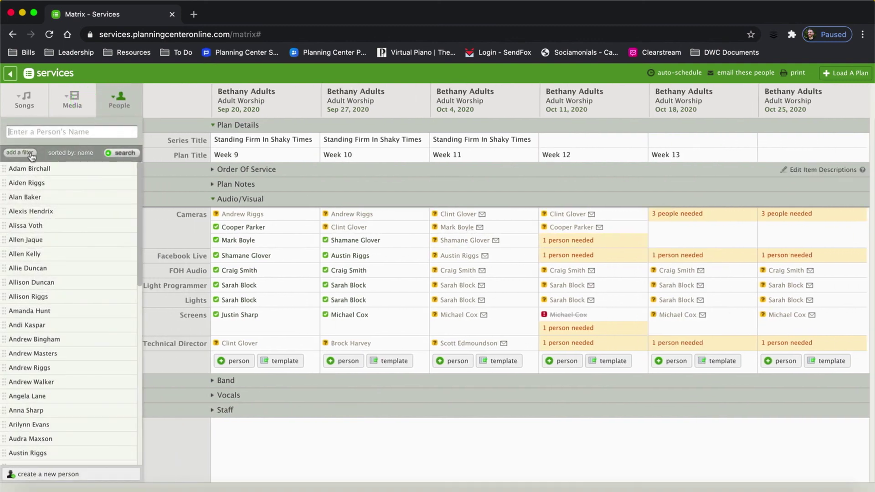
{"action": "left_click", "coordinate": [33, 154]}
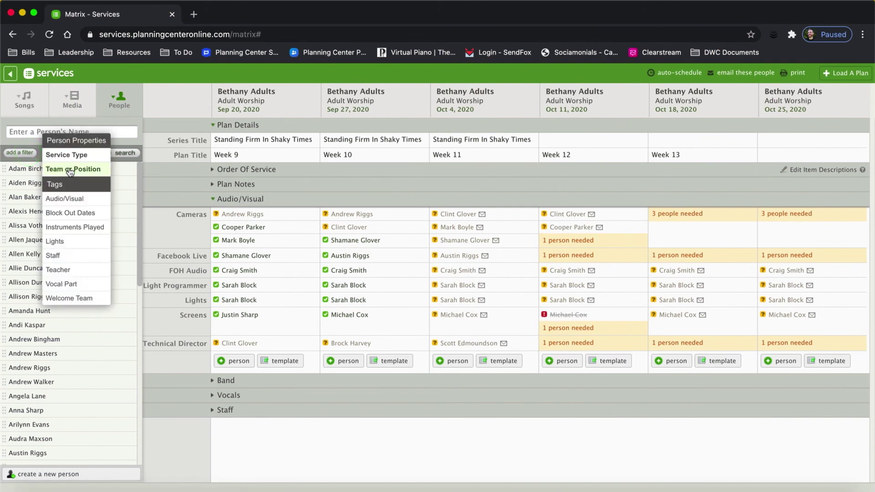
{"action": "left_click", "coordinate": [68, 198]}
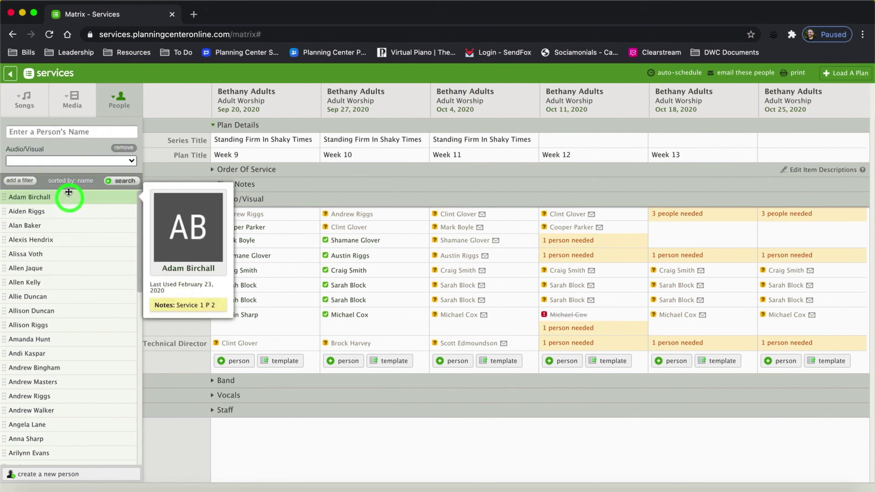
{"action": "left_click", "coordinate": [62, 161]}
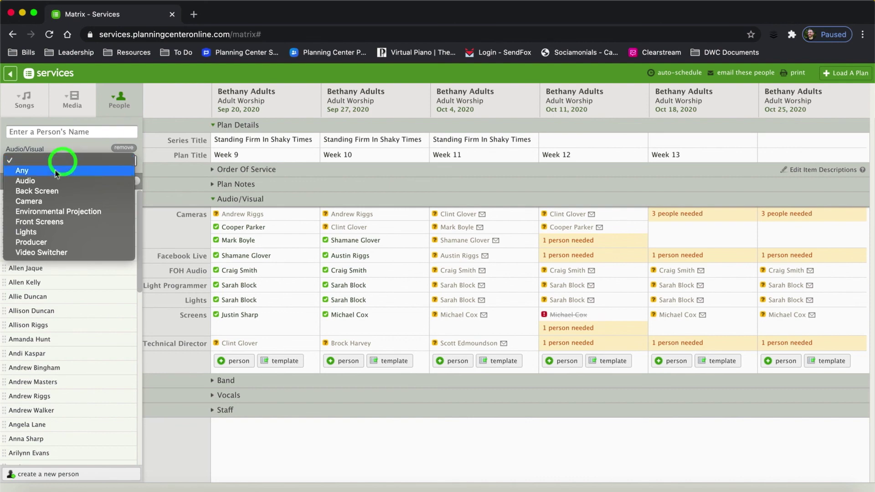
{"action": "left_click", "coordinate": [40, 205]}
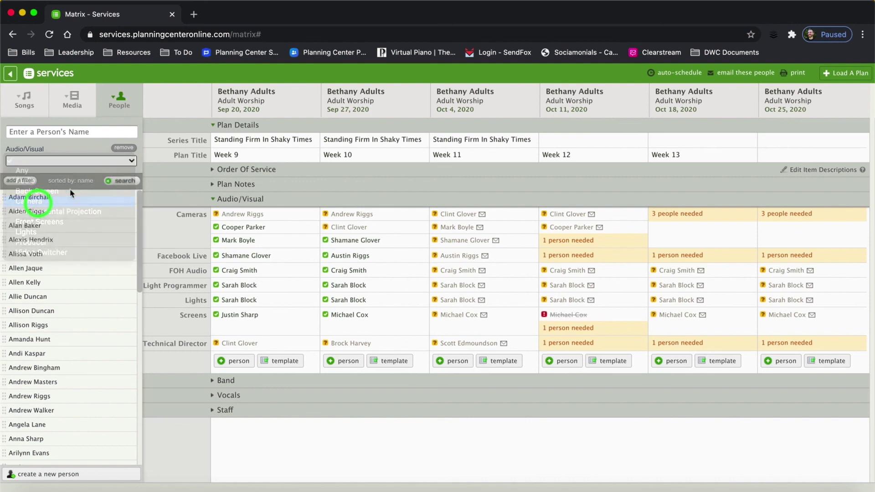
{"action": "left_click", "coordinate": [124, 181]}
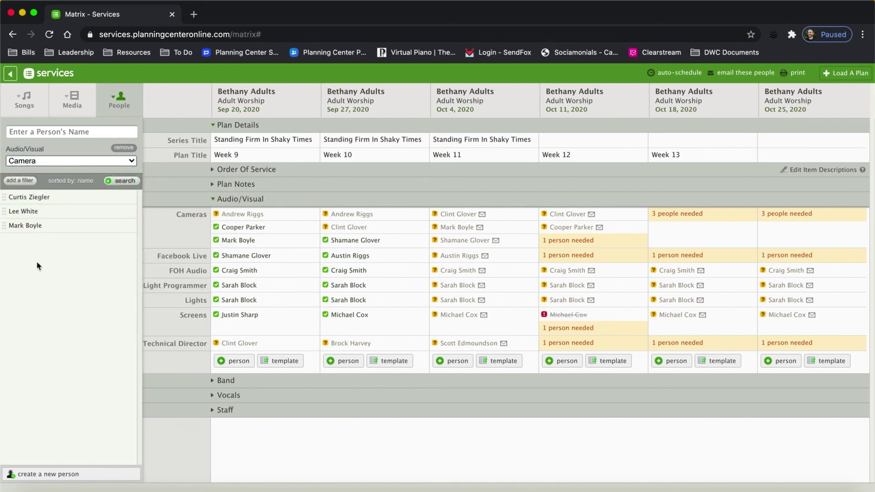
- Schedule the second person in the filtered list and the third September 20 camera operator for October 11 Cameras, hiding the people list
{"action": "mouse_move", "coordinate": [49, 216]}
{"action": "left_click_drag", "start_coordinate": [55, 211], "coordinate": [567, 242]}
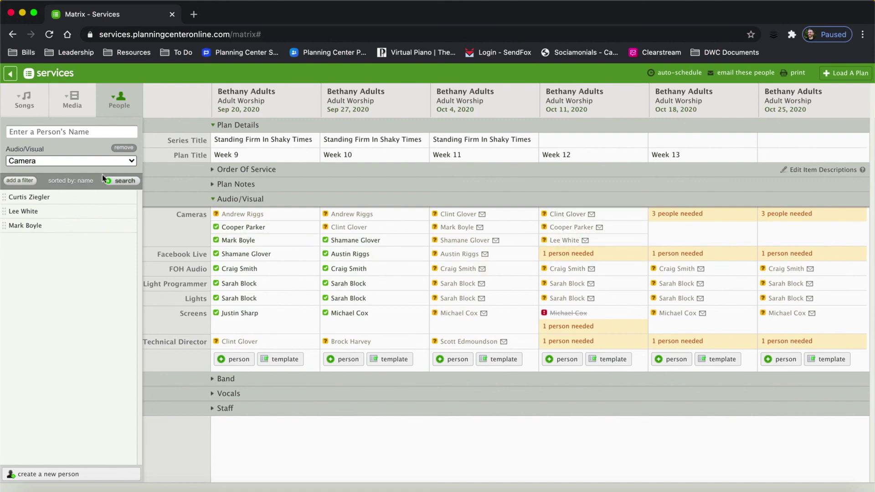
{"action": "left_click", "coordinate": [121, 98]}
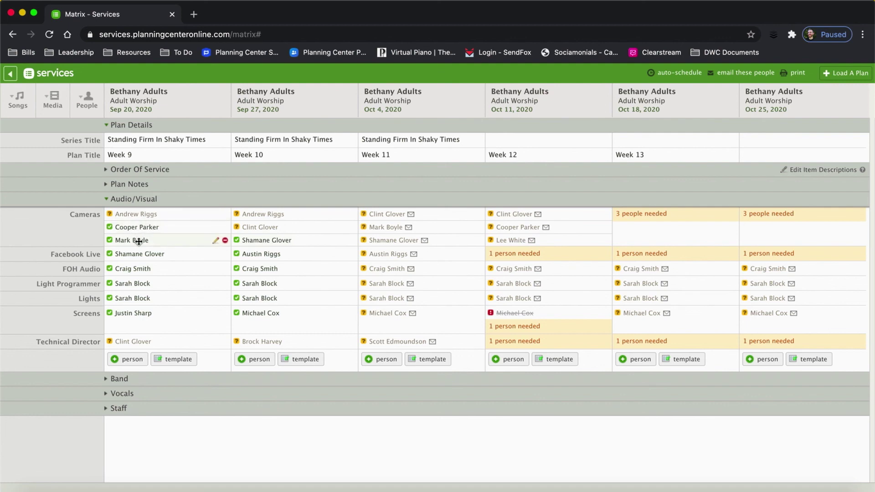
{"action": "left_click_drag", "start_coordinate": [135, 240], "coordinate": [518, 227]}
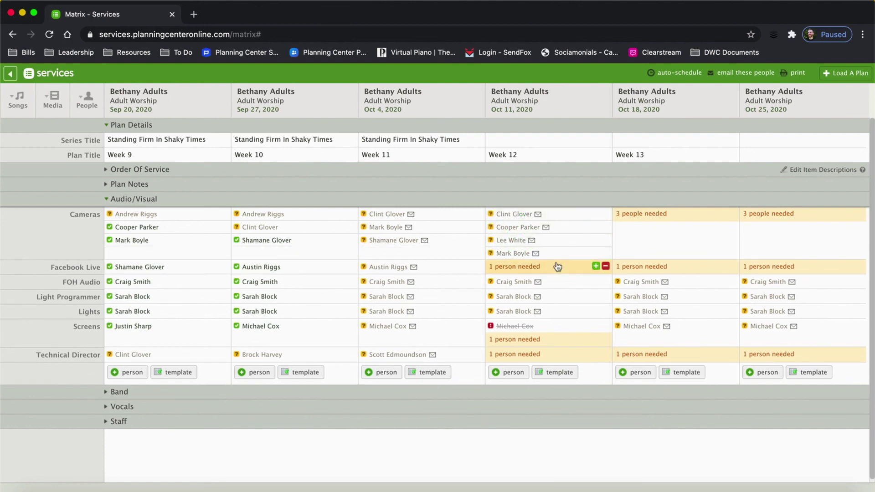
- Collapse the Audio/Visual team, look over the Band assignments, and expand the Vocals team instead
{"action": "left_click", "coordinate": [107, 201]}
{"action": "left_click", "coordinate": [106, 215]}
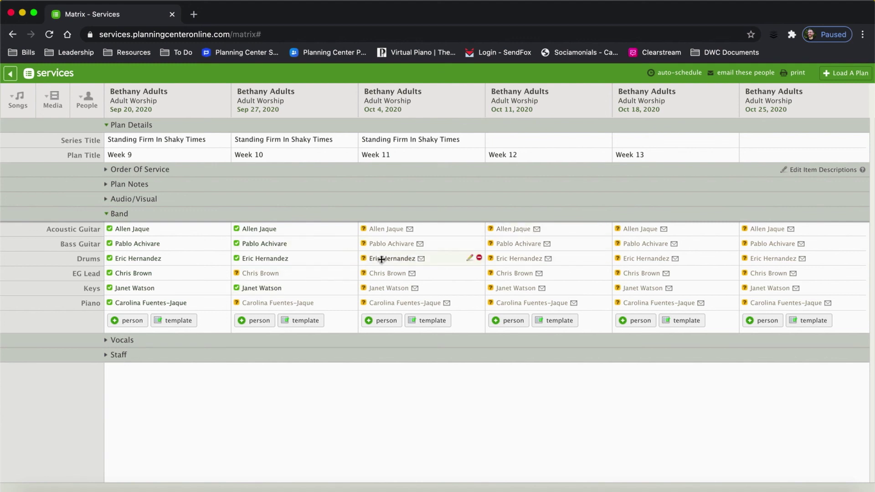
{"action": "left_click", "coordinate": [113, 214]}
{"action": "left_click", "coordinate": [108, 228]}
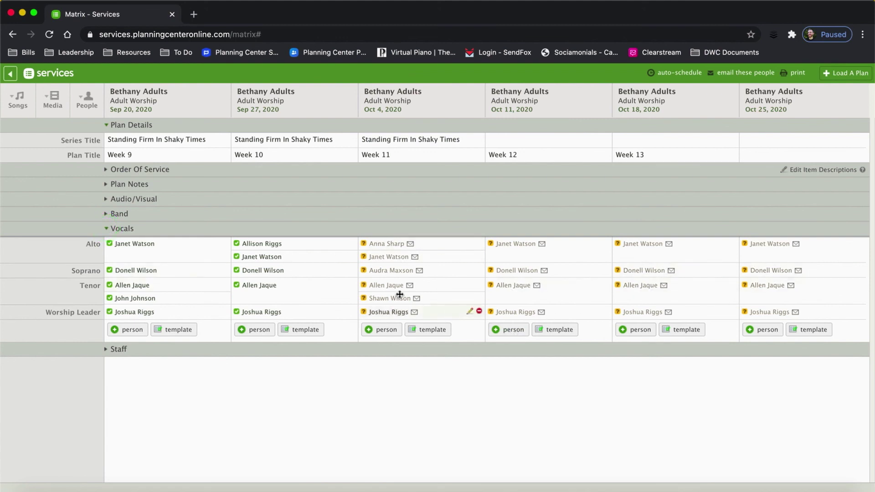
- Remove the Camera filter from the people list and schedule the first September 27 alto for October 11 Alto
{"action": "left_click", "coordinate": [82, 101]}
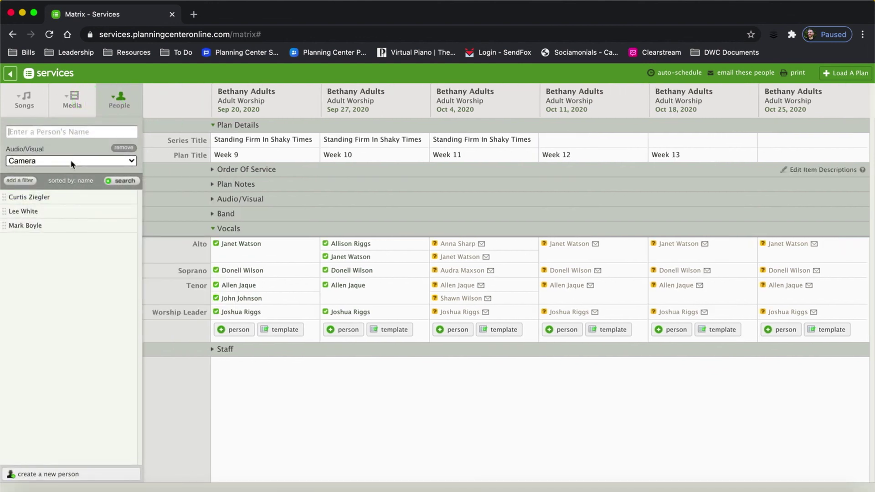
{"action": "left_click", "coordinate": [130, 149]}
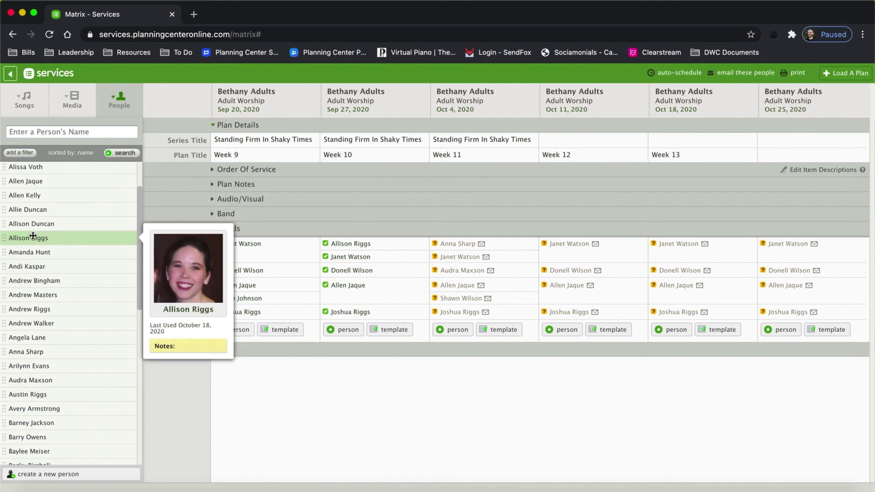
{"action": "left_click_drag", "start_coordinate": [58, 240], "coordinate": [556, 256]}
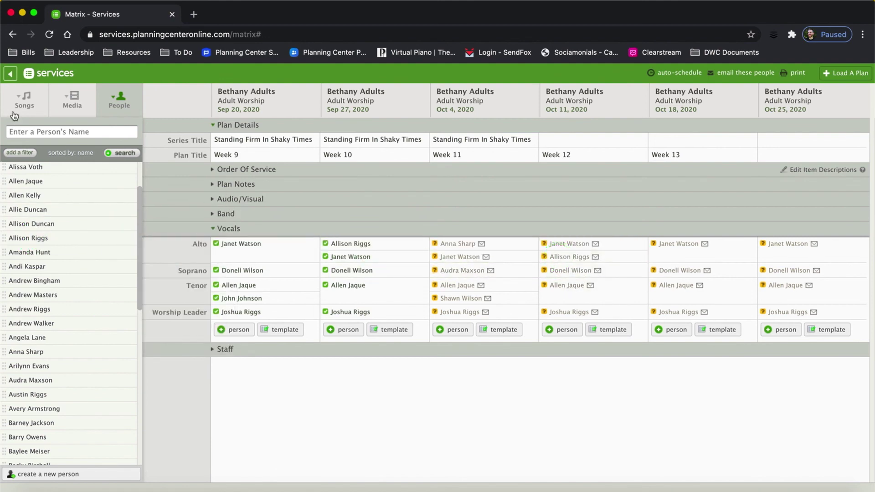
{"action": "left_click", "coordinate": [120, 106]}
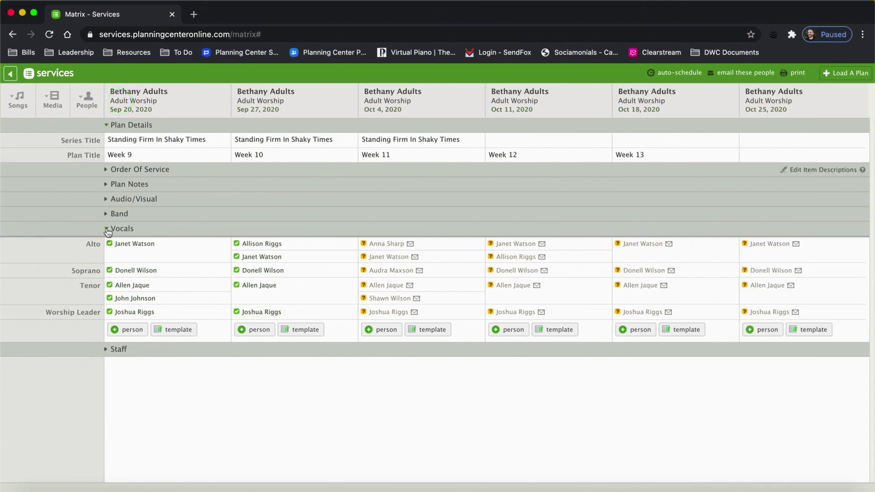
- Collapse the Vocals team and expand the Staff team assignments
{"action": "left_click", "coordinate": [107, 229]}
{"action": "left_click", "coordinate": [111, 243]}
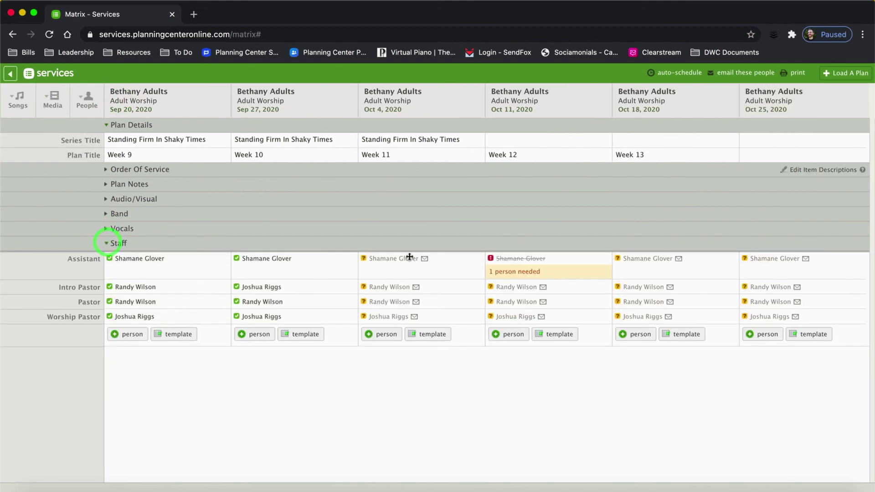
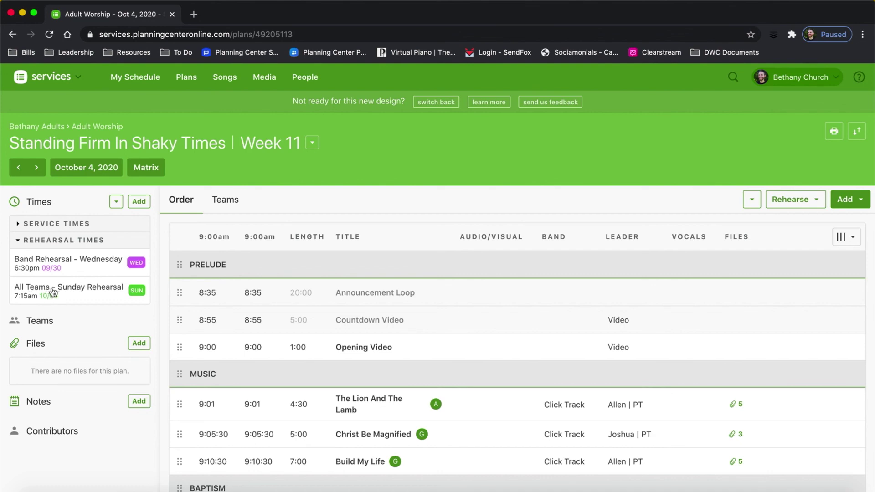
- Set the October 4 All Teams - Sunday Rehearsal reminder for Audio/Visual to 2 days before on Fri 10/2 and save
{"action": "left_click", "coordinate": [71, 291]}
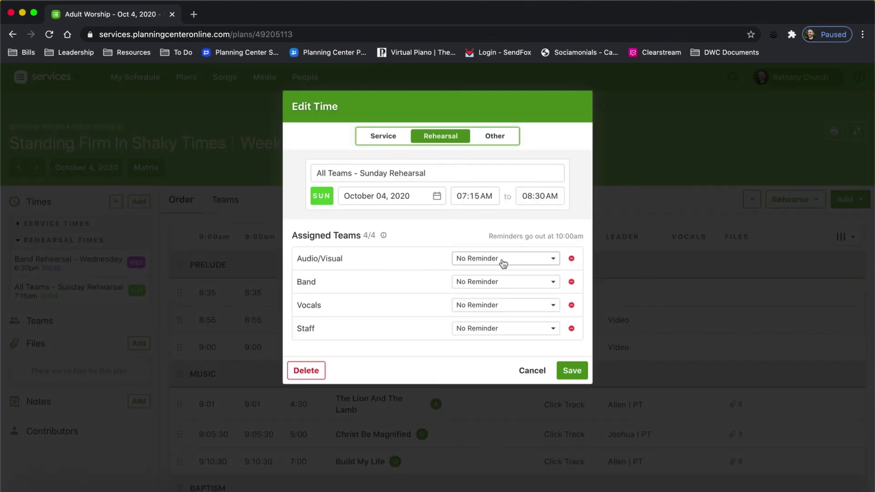
{"action": "left_click", "coordinate": [503, 264]}
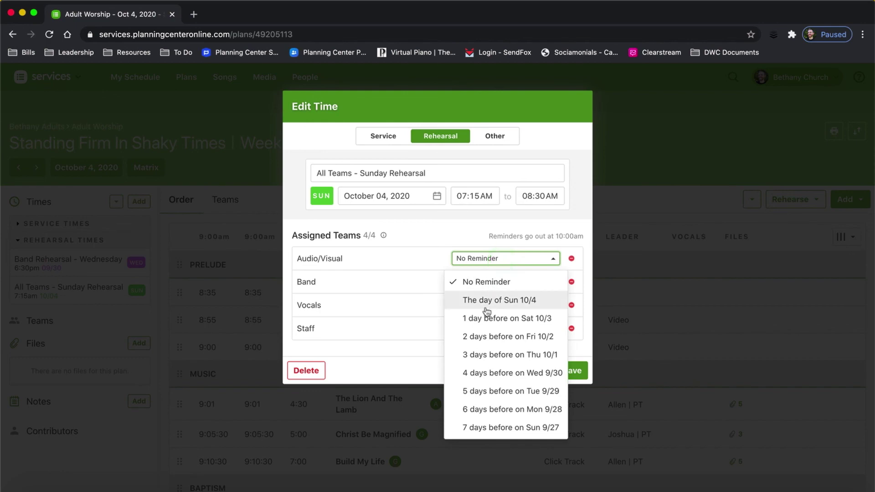
{"action": "left_click", "coordinate": [504, 339]}
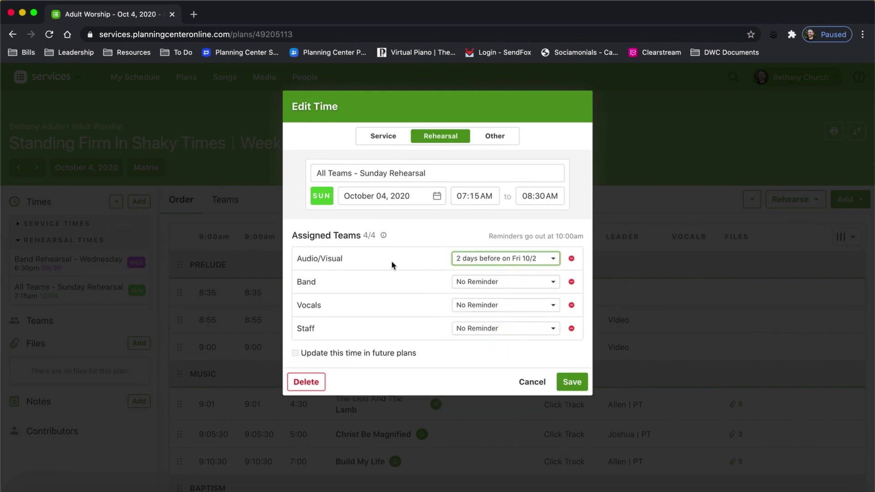
{"action": "left_click", "coordinate": [573, 382]}
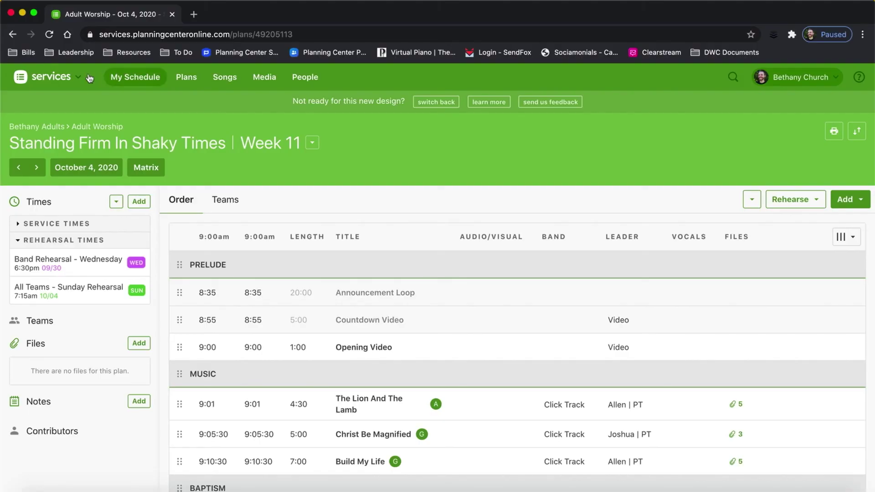
- Return to the Matrix and remove the September 27 plan from the view
{"action": "left_click", "coordinate": [146, 167]}
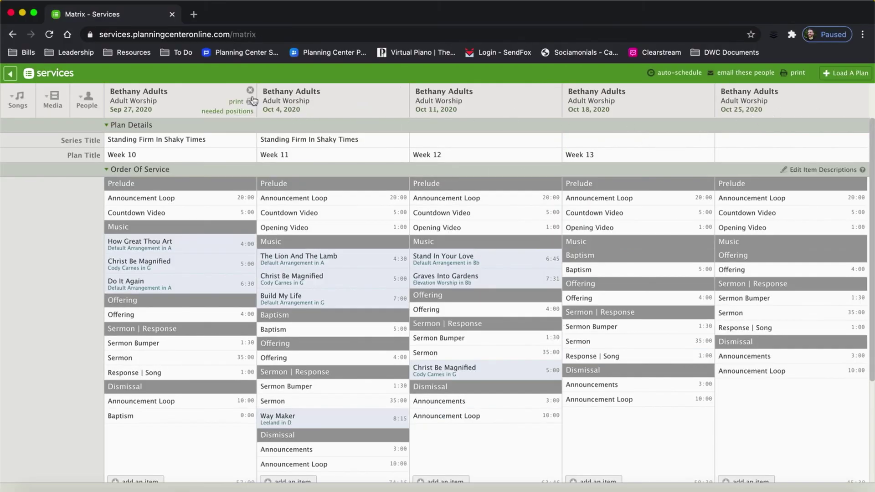
{"action": "left_click", "coordinate": [251, 91]}
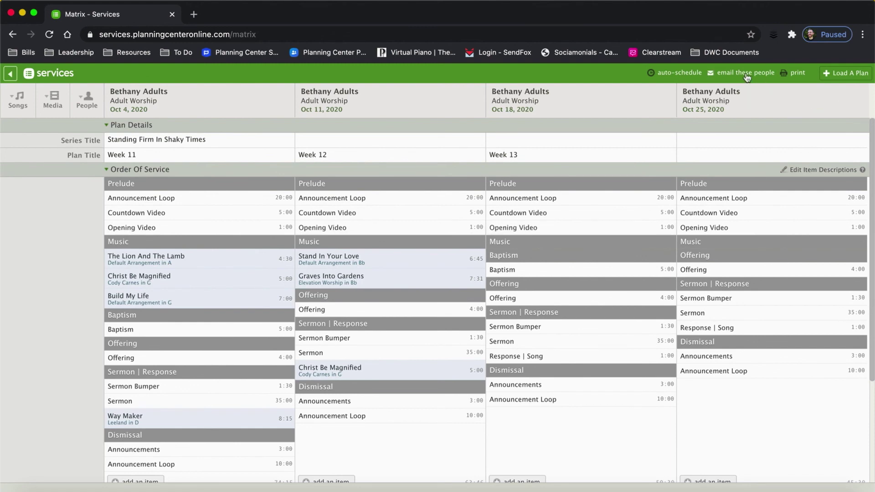
- Prepare the Planning Center Scheduling Email for pending people with prepared notifications across all 4 plans and review its message
{"action": "left_click", "coordinate": [748, 74]}
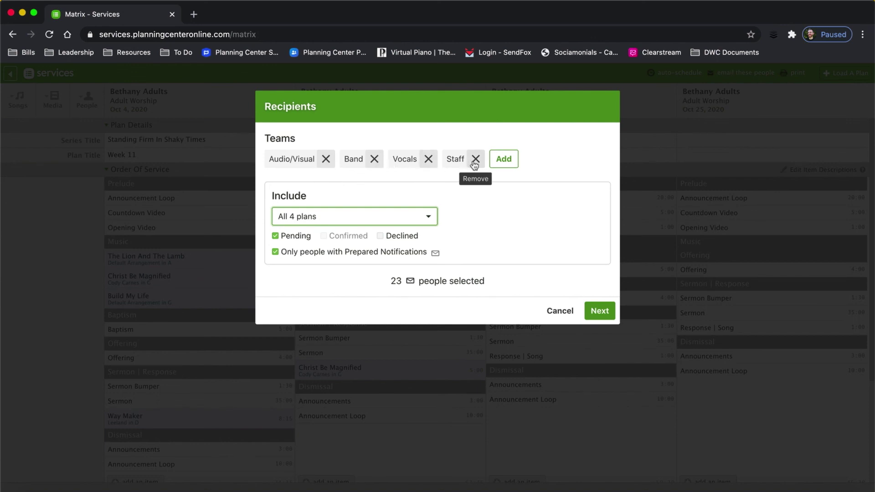
{"action": "left_click", "coordinate": [328, 216]}
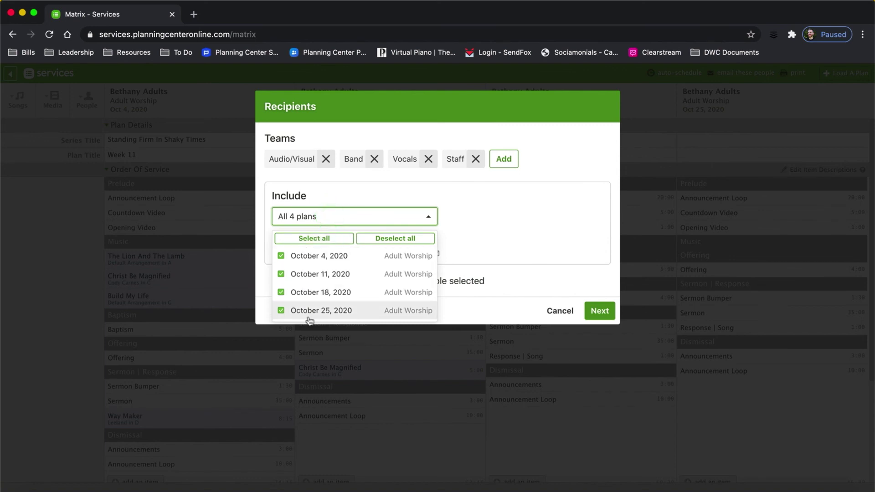
{"action": "left_click", "coordinate": [474, 224]}
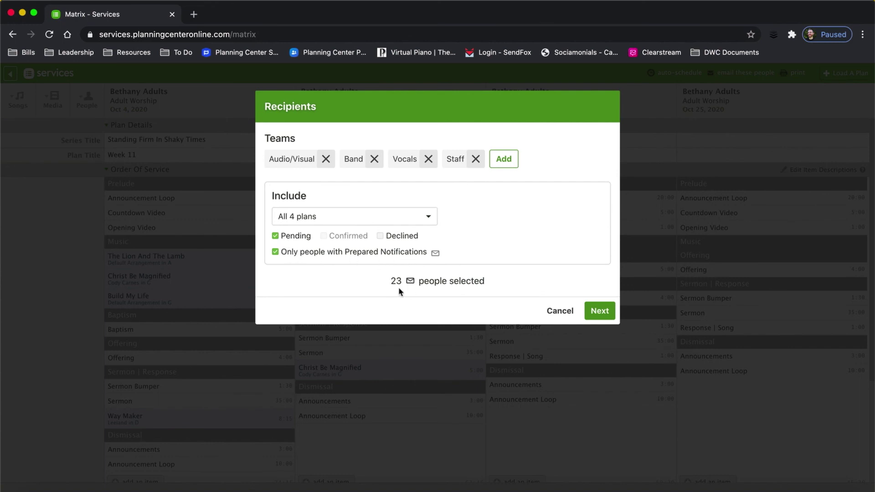
{"action": "left_click", "coordinate": [592, 314]}
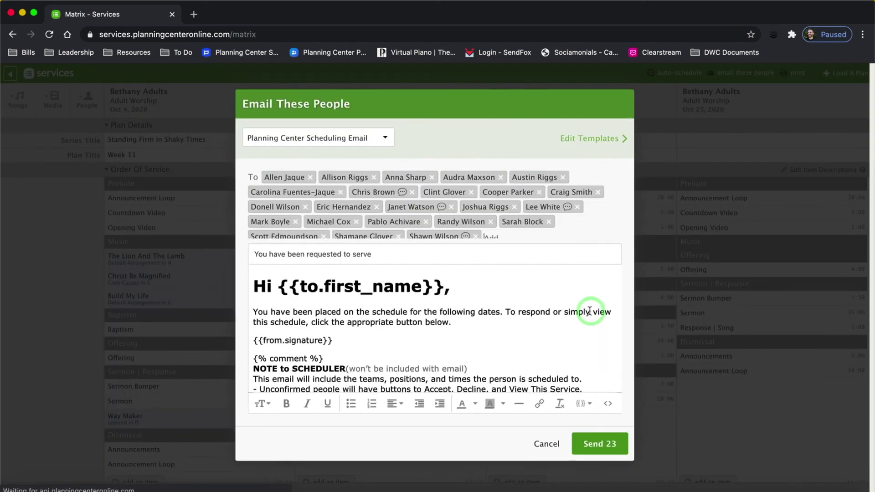
{"action": "left_click", "coordinate": [399, 265]}
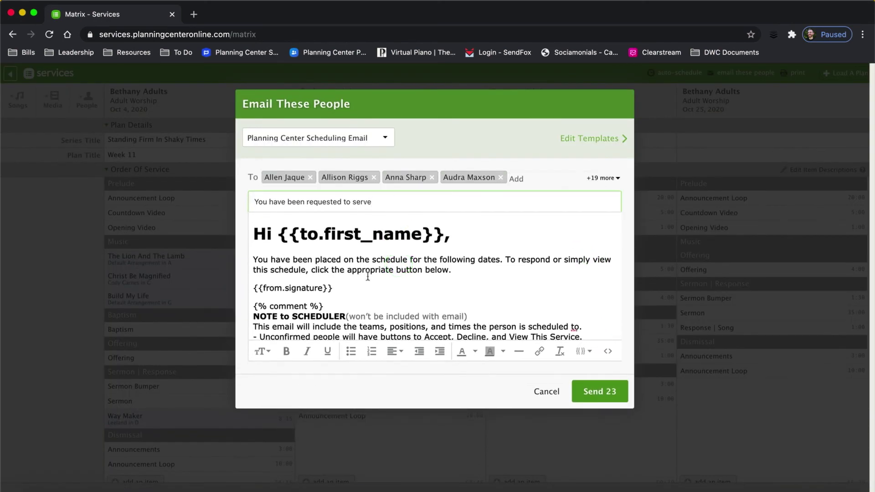
{"action": "left_click", "coordinate": [463, 269]}
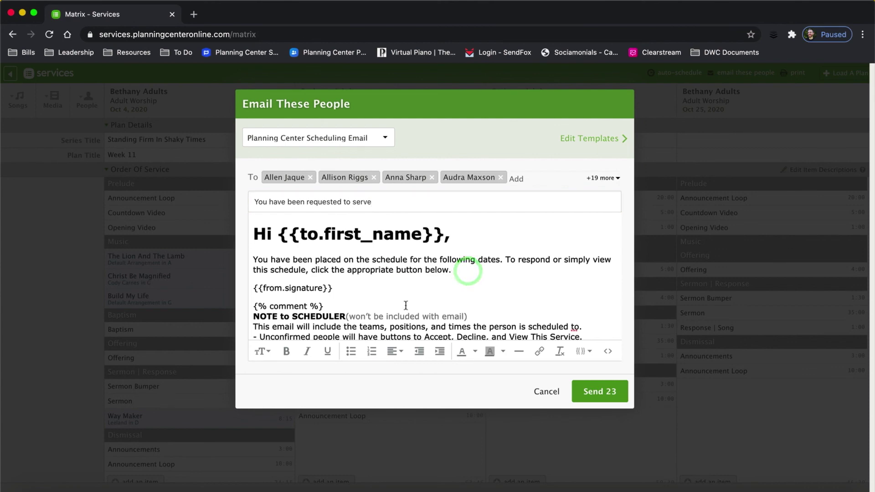